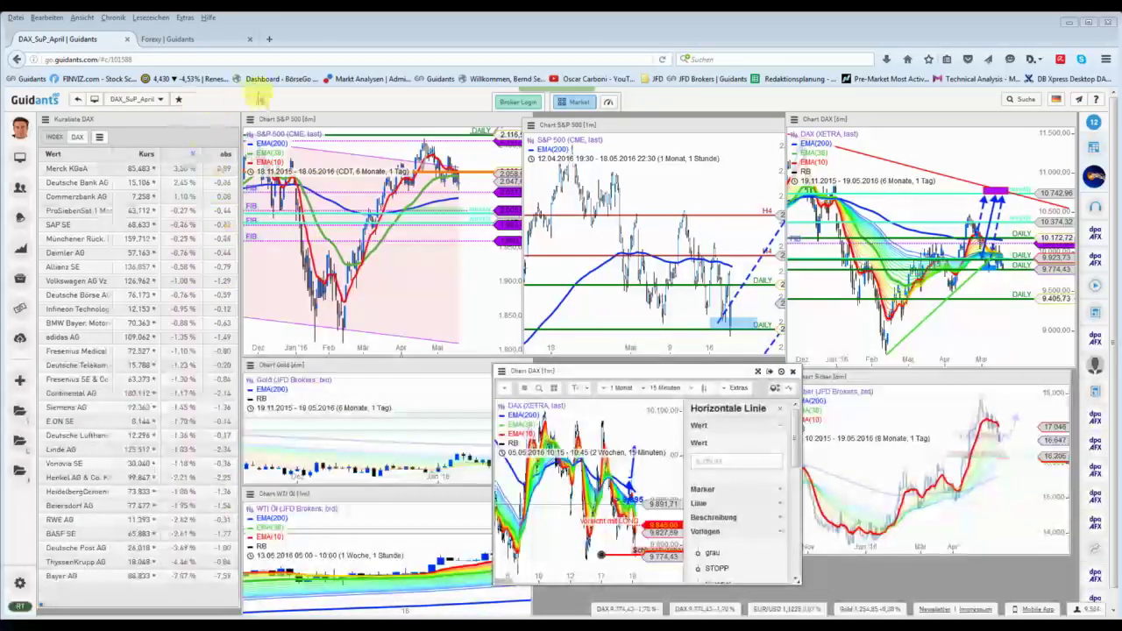
- Switch to the Forexy workspace and maximise the Bayer AG weekly chart
{"action": "left_click", "coordinate": [197, 46]}
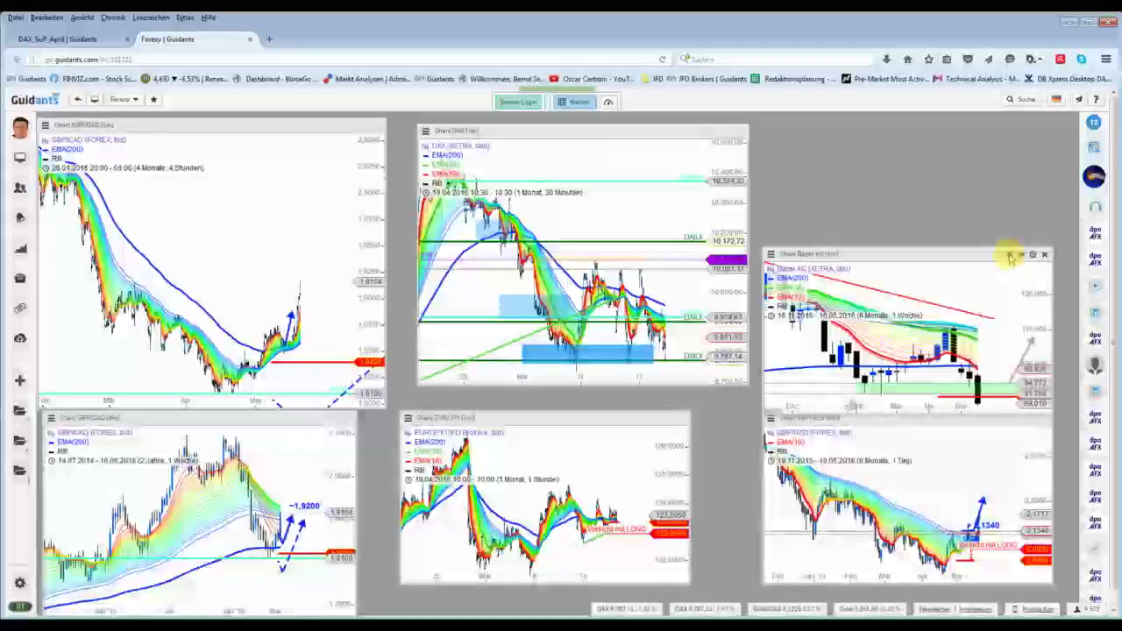
{"action": "left_click", "coordinate": [1009, 253]}
- Zoom the Bayer AG weekly chart out to a 2 Jahre range ending May 2016
{"action": "scroll", "coordinate": [856, 356], "scroll_direction": "down", "scroll_amount": 2}
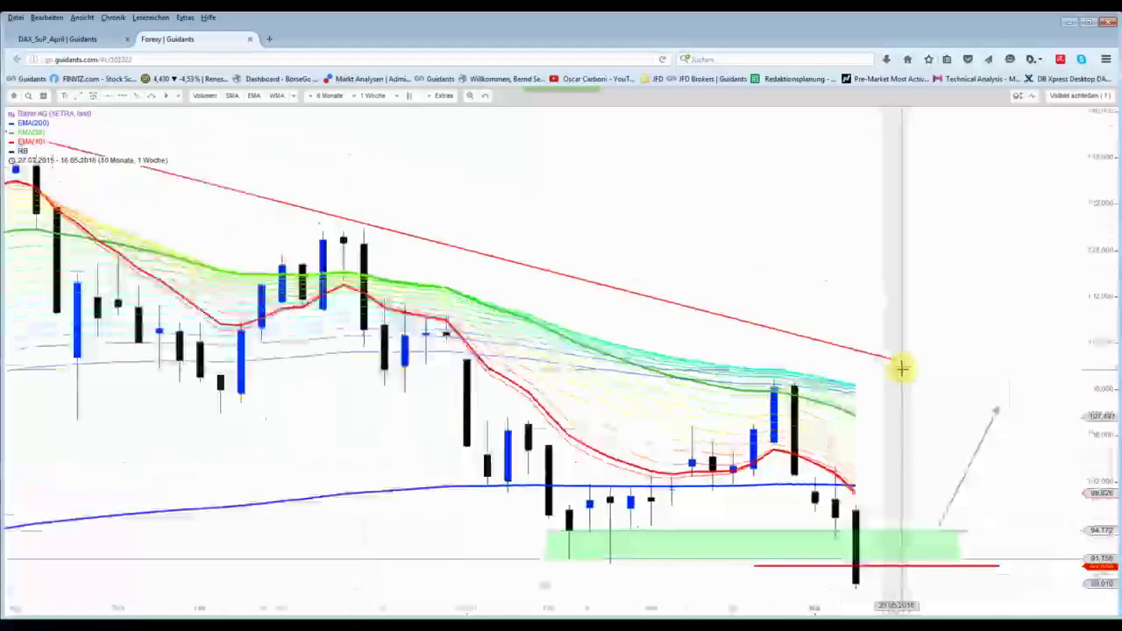
{"action": "scroll", "coordinate": [684, 421], "scroll_direction": "down", "scroll_amount": 1}
{"action": "scroll", "coordinate": [573, 382], "scroll_direction": "down", "scroll_amount": 1}
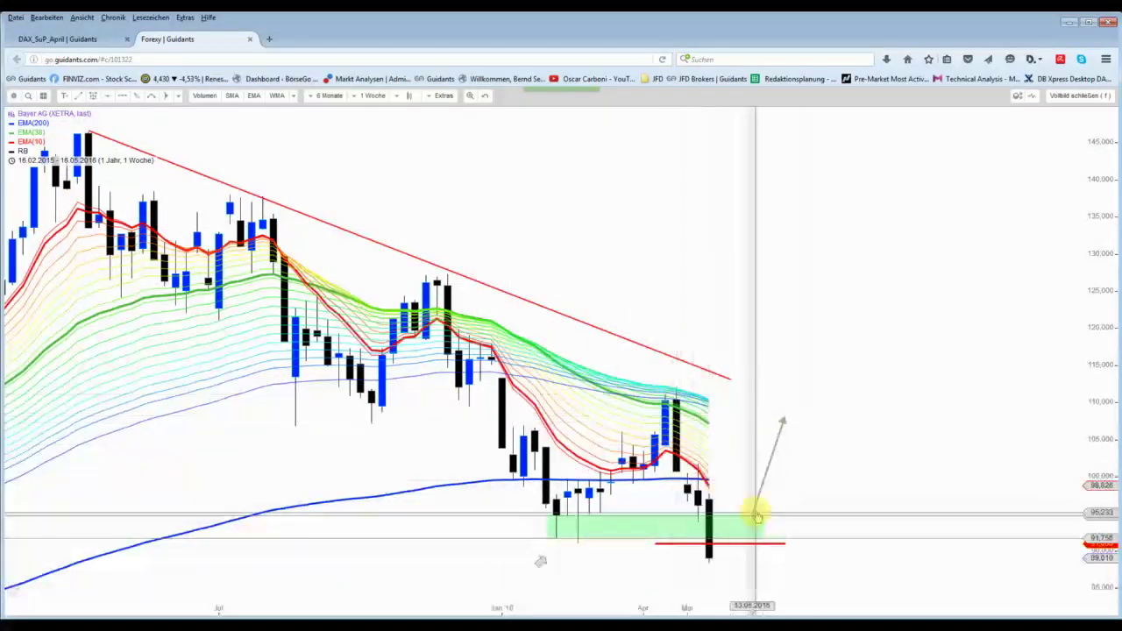
{"action": "scroll", "coordinate": [723, 517], "scroll_direction": "down", "scroll_amount": 1}
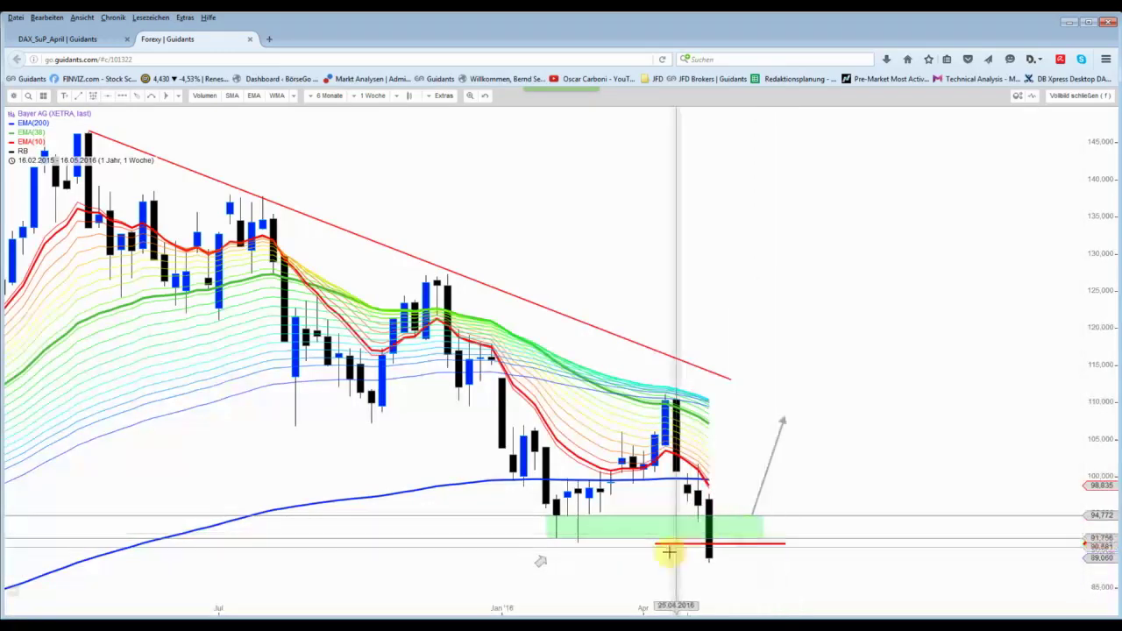
{"action": "scroll", "coordinate": [682, 481], "scroll_direction": "down", "scroll_amount": 2}
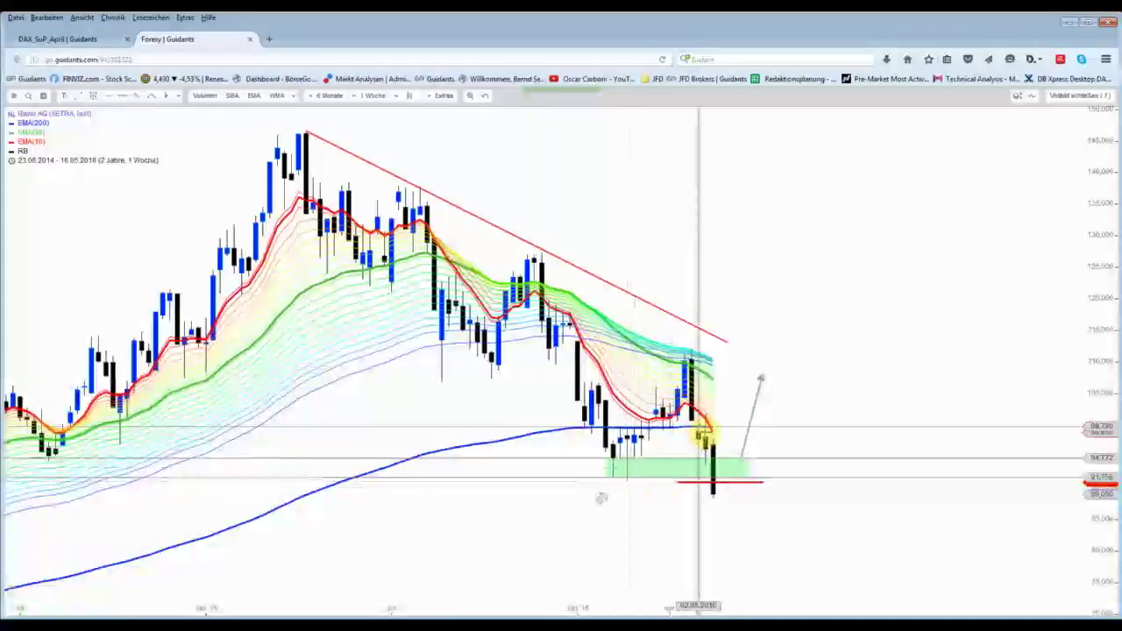
- Set Bayer AG to 1 Tag candles spanning 07.08.2015 to 19.05.2016
{"action": "left_click", "coordinate": [366, 98]}
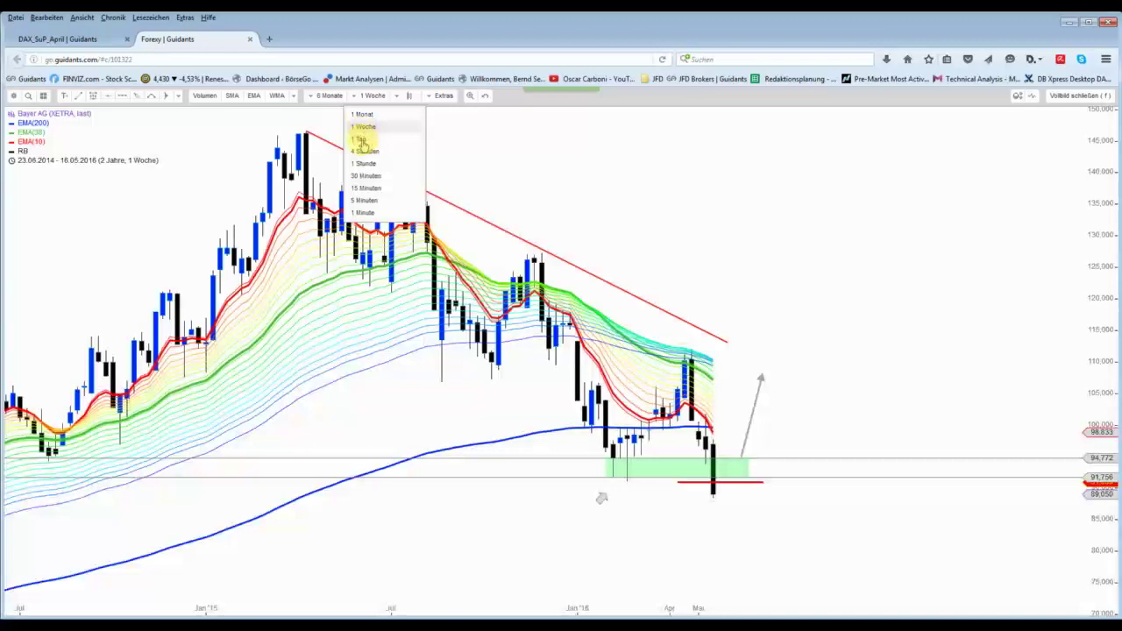
{"action": "left_click", "coordinate": [362, 140]}
{"action": "scroll", "coordinate": [798, 404], "scroll_direction": "up", "scroll_amount": 2}
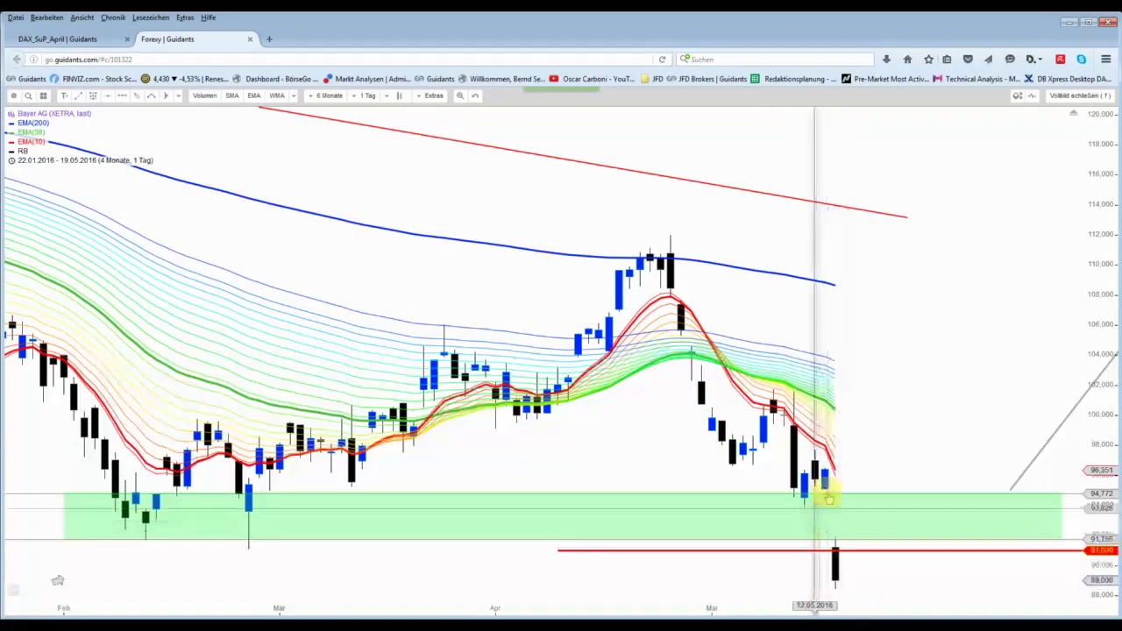
{"action": "scroll", "coordinate": [829, 498], "scroll_direction": "down", "scroll_amount": 2}
{"action": "scroll", "coordinate": [882, 477], "scroll_direction": "down", "scroll_amount": 2}
{"action": "scroll", "coordinate": [917, 503], "scroll_direction": "down", "scroll_amount": 3}
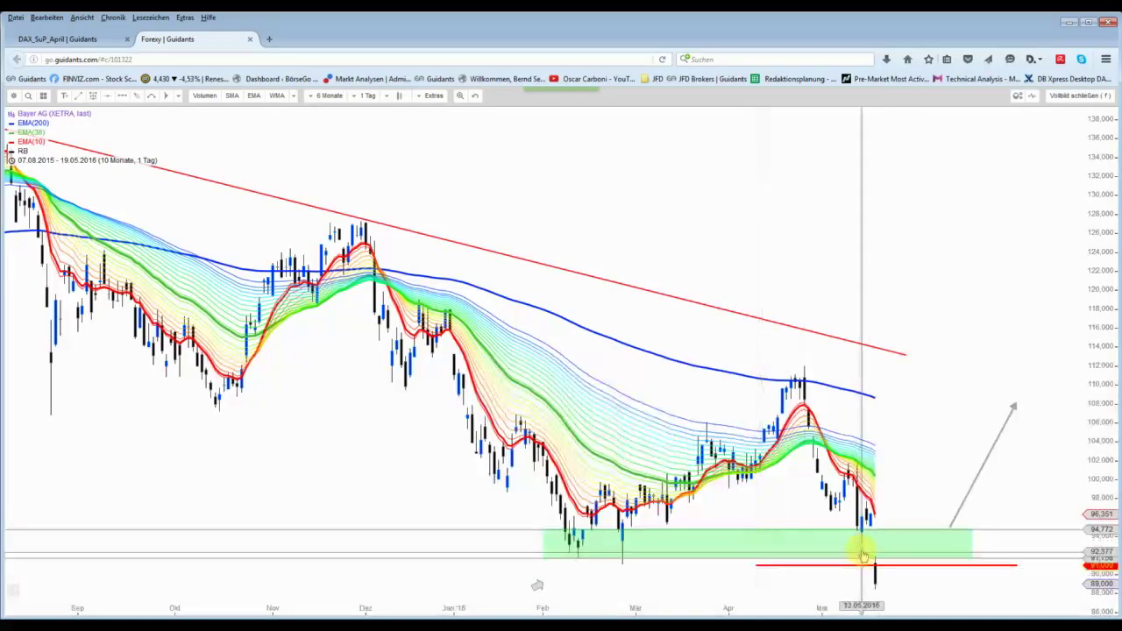
- Switch the Bayer AG chart to 1 Woche candles
{"action": "left_click", "coordinate": [388, 96]}
{"action": "left_click", "coordinate": [367, 95]}
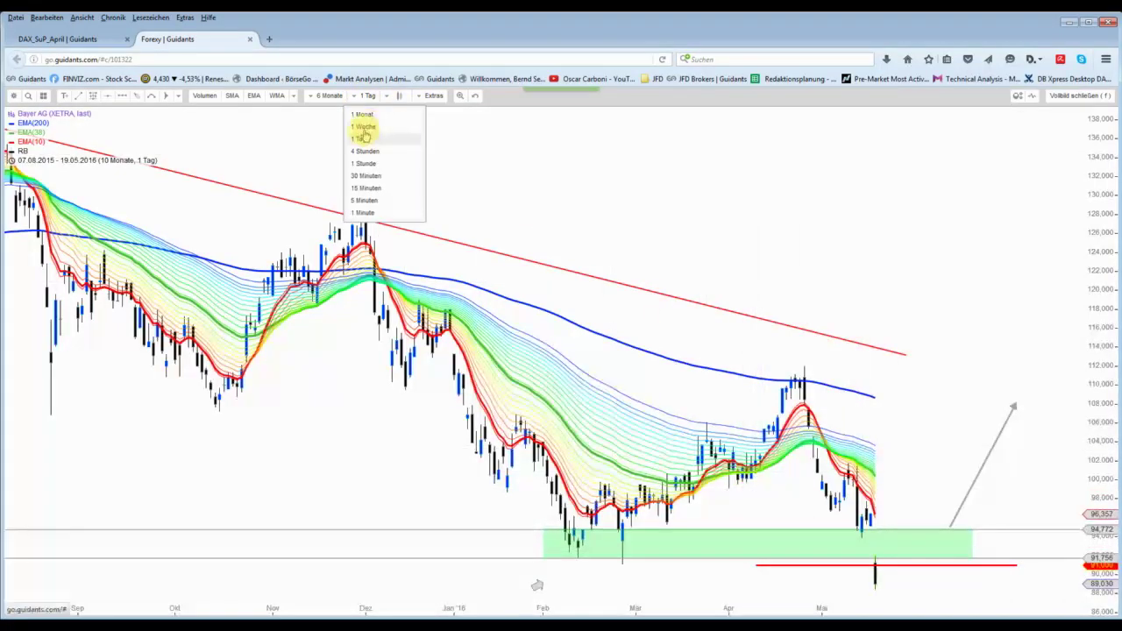
{"action": "left_click", "coordinate": [364, 128]}
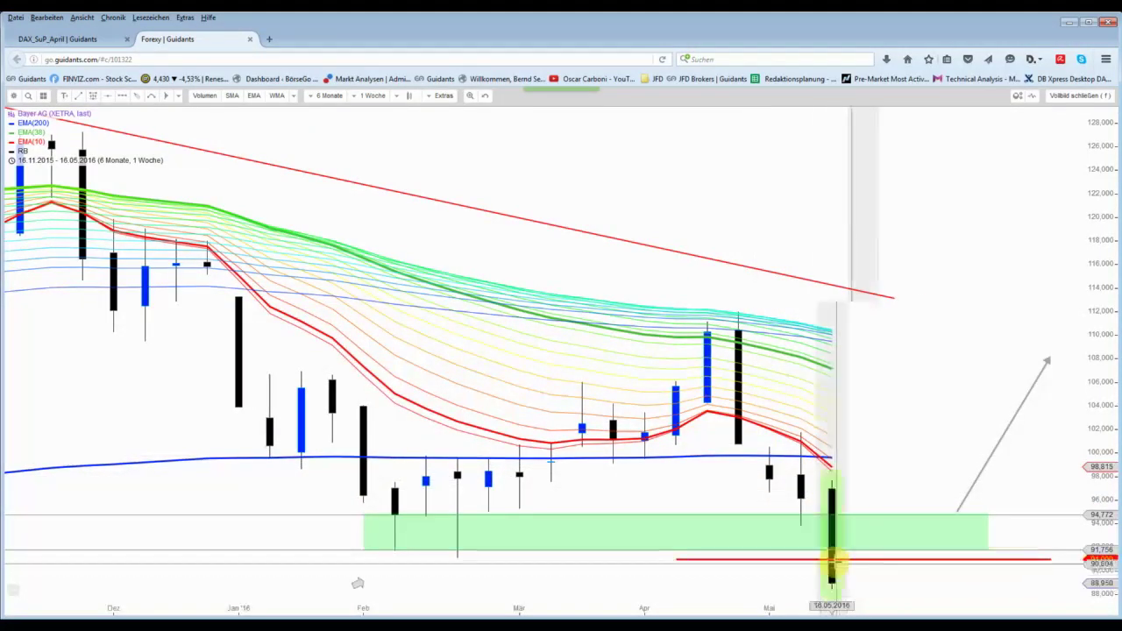
{"action": "scroll", "coordinate": [927, 551], "scroll_direction": "down", "scroll_amount": 2}
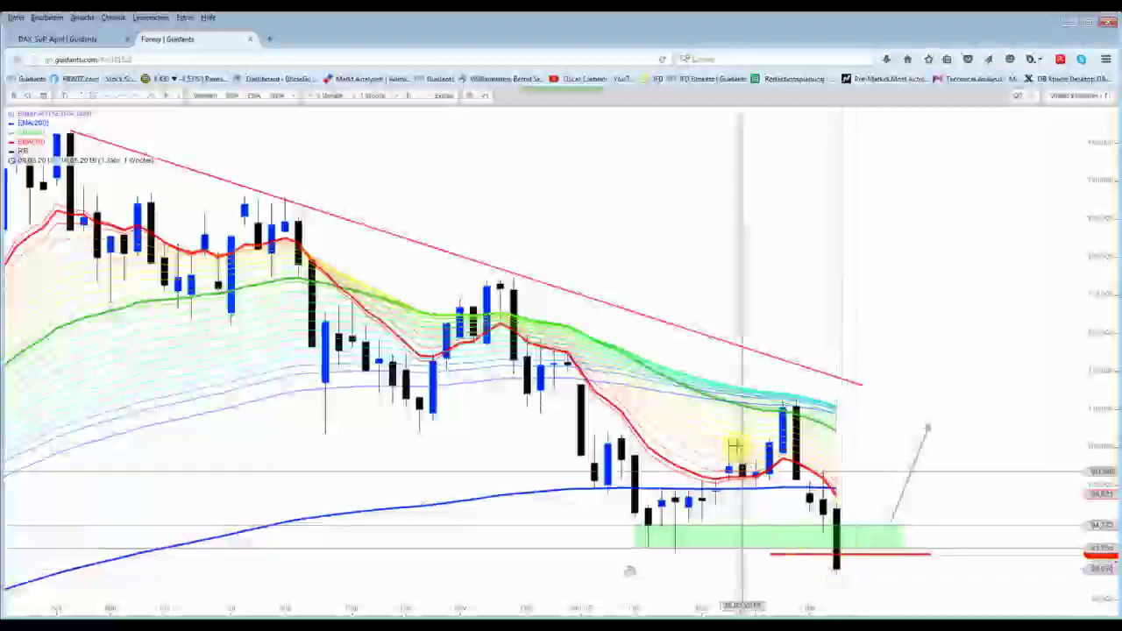
- Change Bayer AG to 1 Stunde, then 5 Minuten candles, zoomed to two days
{"action": "left_click", "coordinate": [373, 95]}
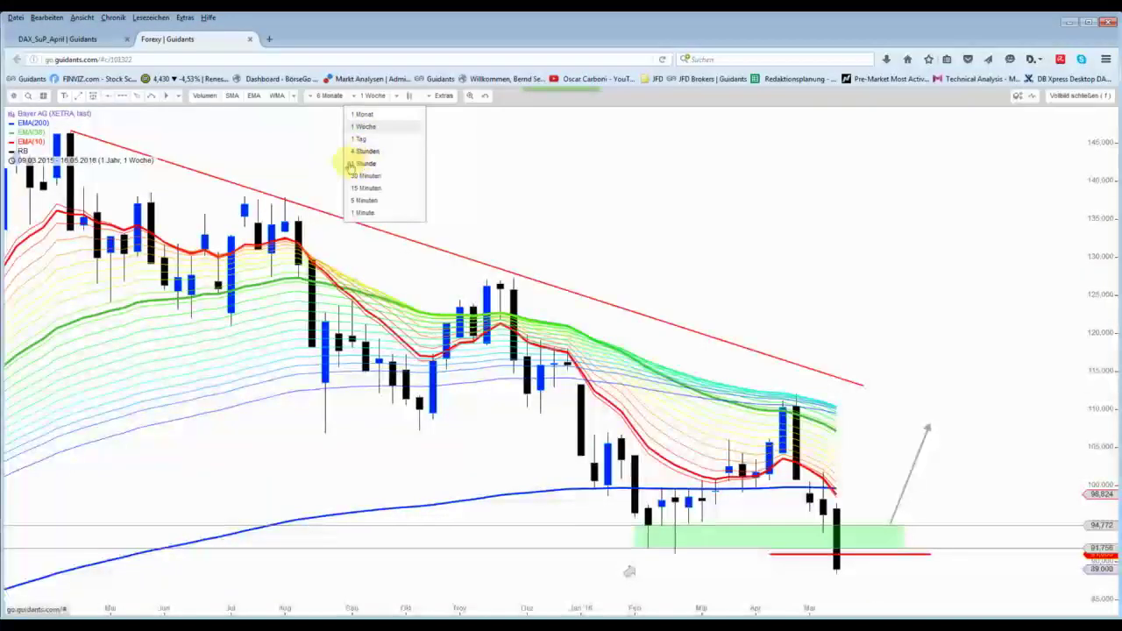
{"action": "left_click", "coordinate": [363, 164]}
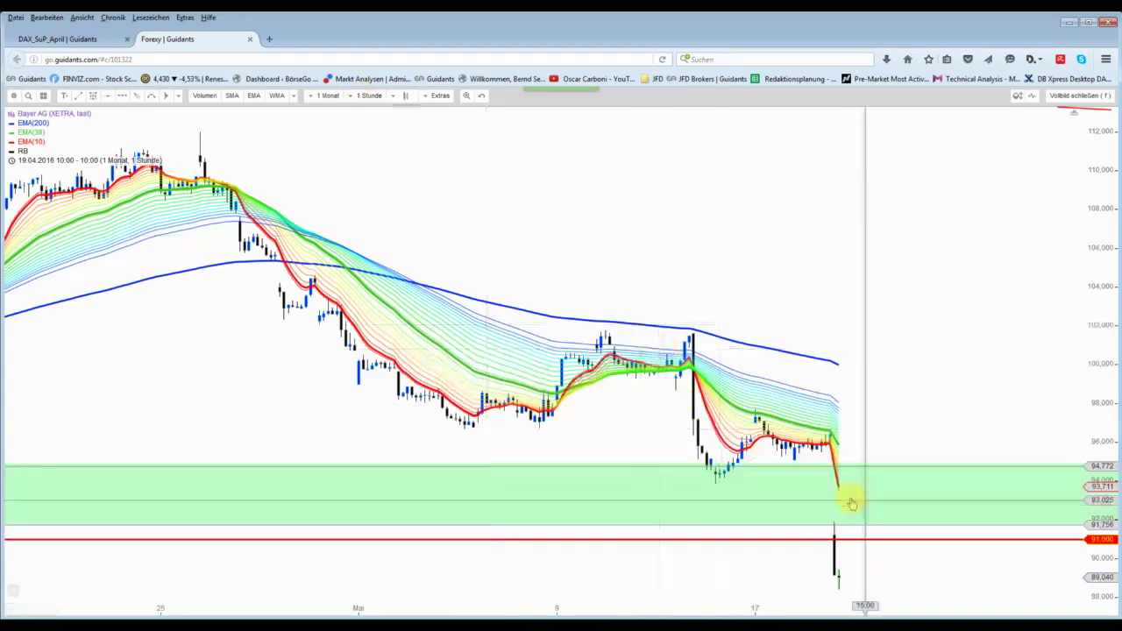
{"action": "left_click", "coordinate": [366, 96]}
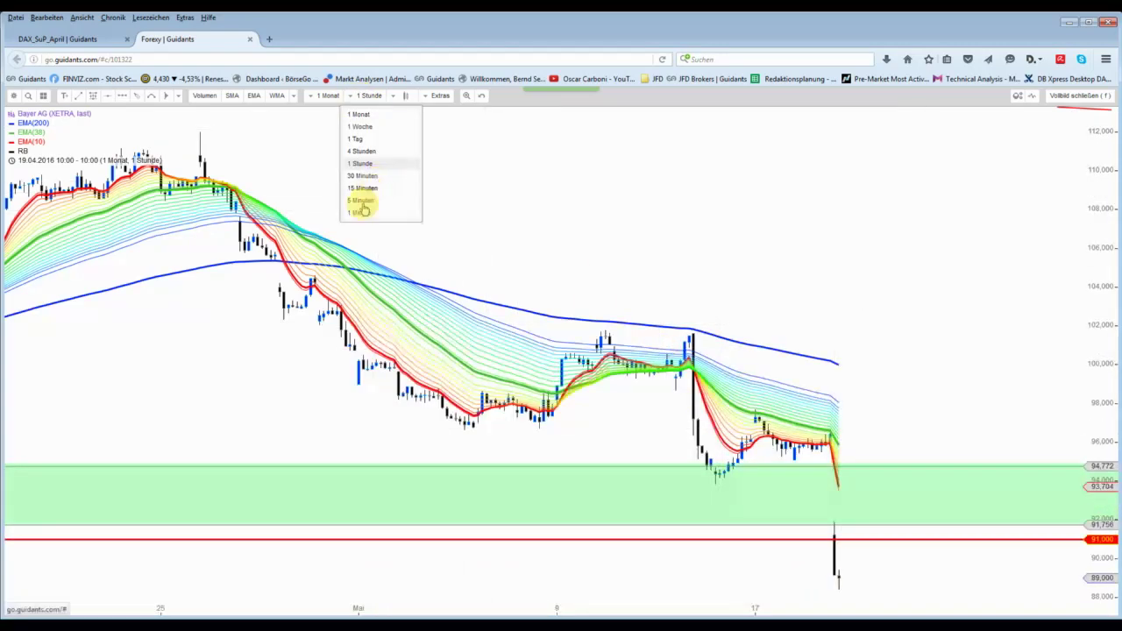
{"action": "left_click", "coordinate": [362, 201]}
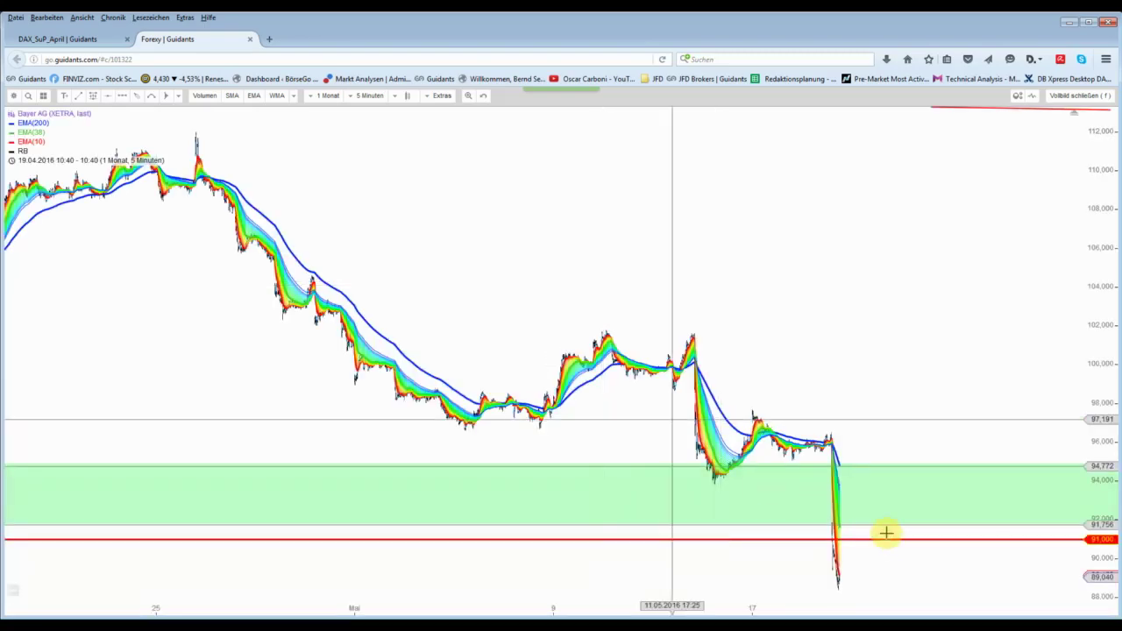
{"action": "scroll", "coordinate": [876, 533], "scroll_direction": "up", "scroll_amount": 3}
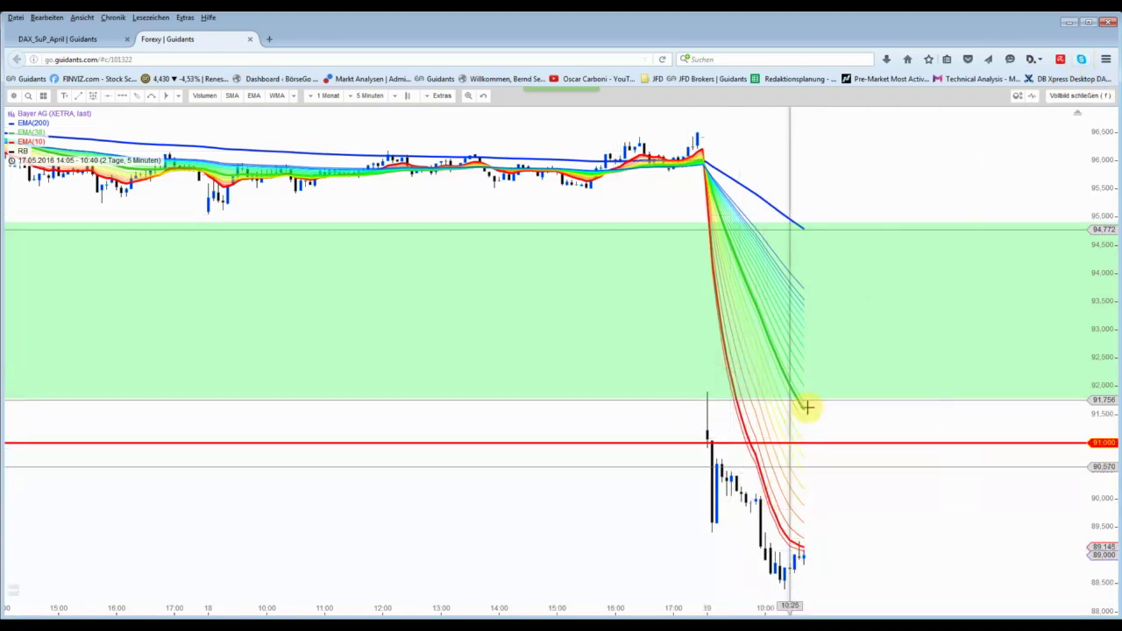
- Exit full screen and re-maximise the Bayer AG chart
{"action": "left_click", "coordinate": [1065, 102]}
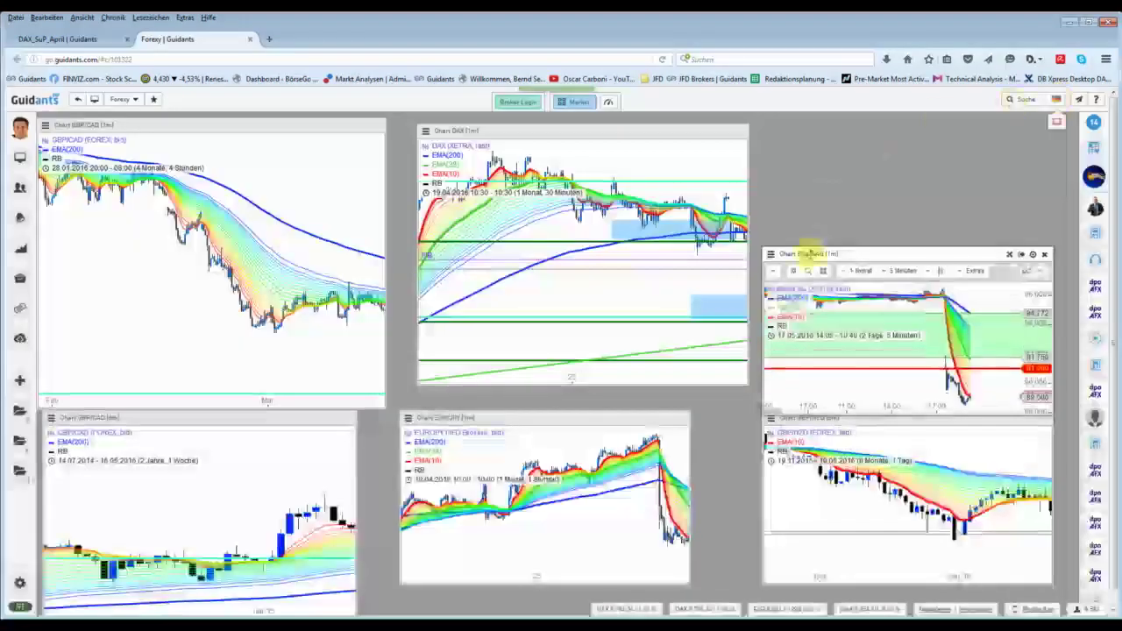
{"action": "left_click", "coordinate": [561, 132]}
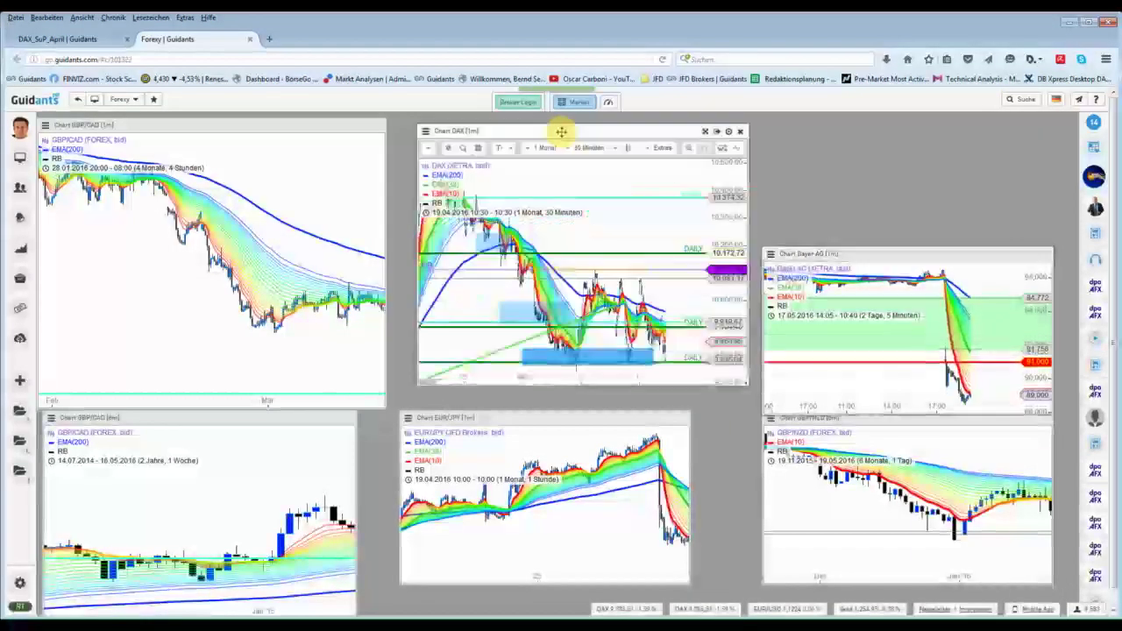
{"action": "mouse_move", "coordinate": [903, 254]}
{"action": "left_click", "coordinate": [1008, 258]}
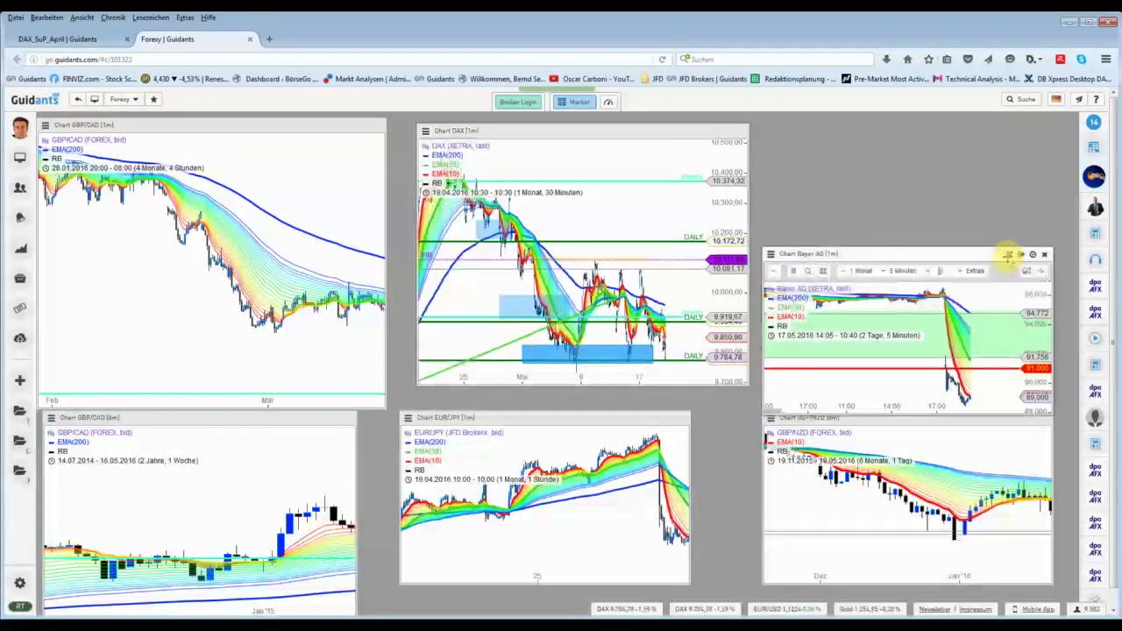
{"action": "left_click", "coordinate": [1021, 253]}
- Set Bayer AG to 1 Woche candles over 1 Jahr and close full screen
{"action": "left_click", "coordinate": [372, 96]}
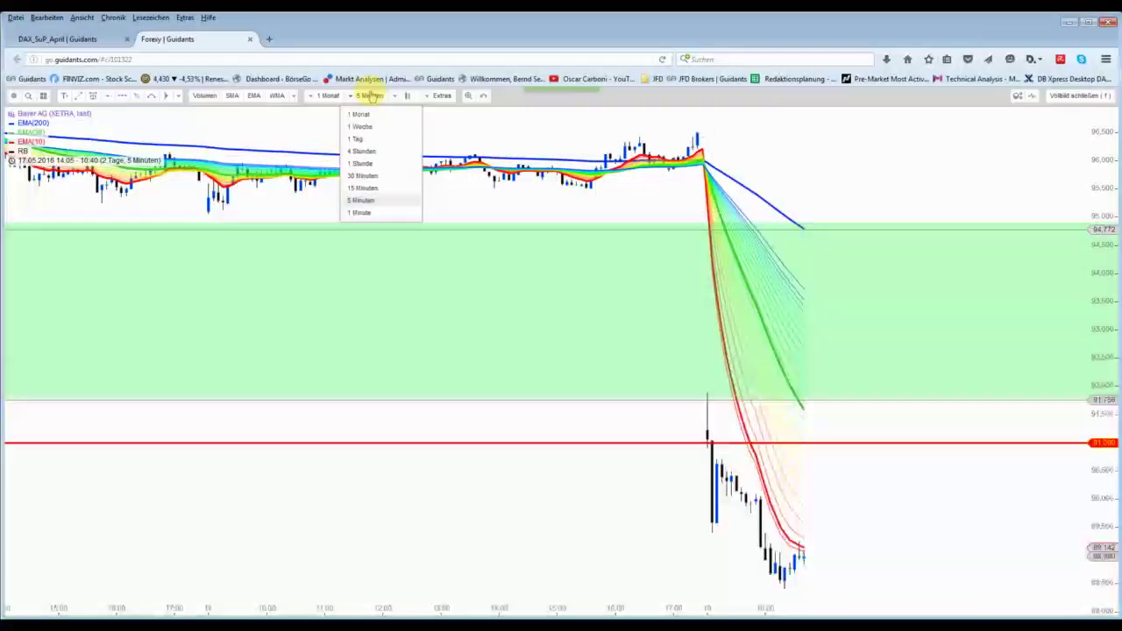
{"action": "left_click", "coordinate": [359, 142]}
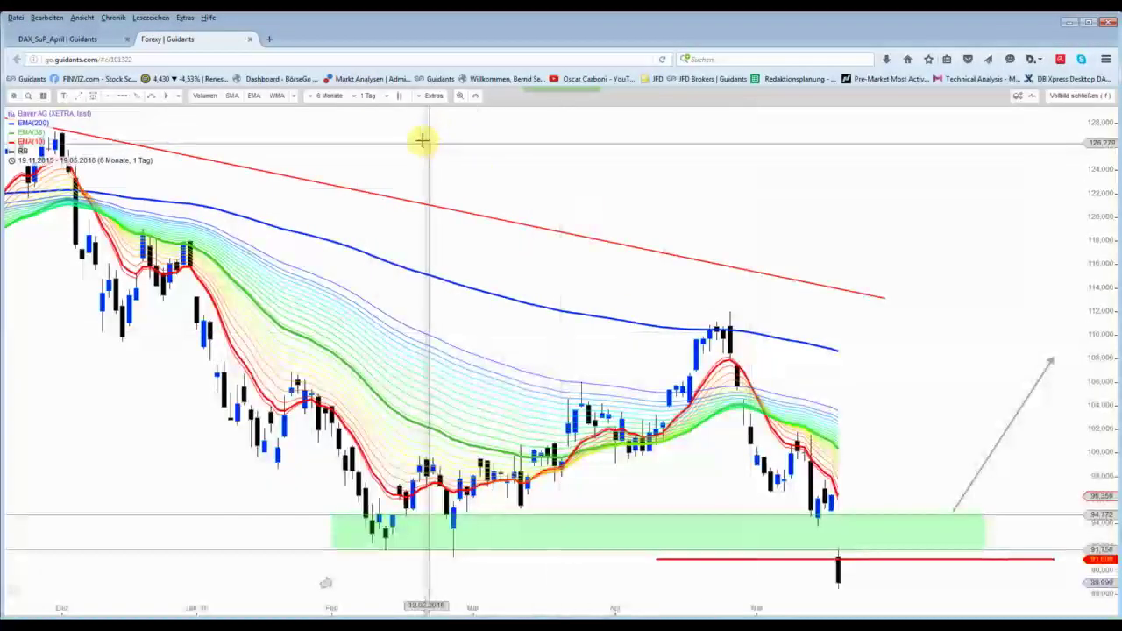
{"action": "left_click", "coordinate": [366, 96]}
{"action": "left_click", "coordinate": [363, 128]}
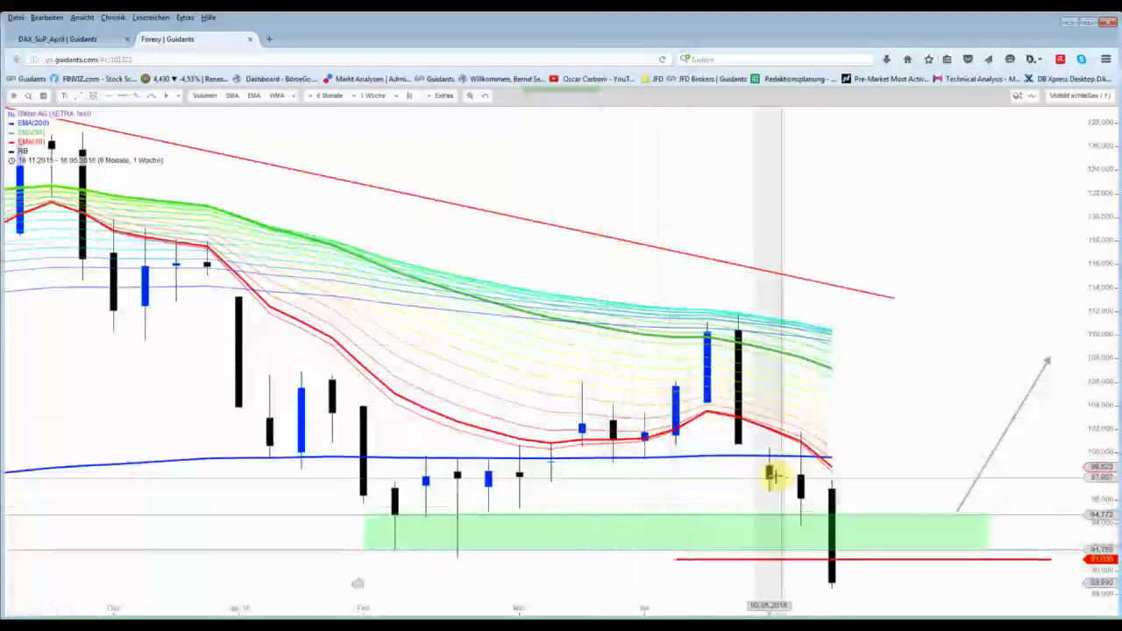
{"action": "scroll", "coordinate": [868, 530], "scroll_direction": "down", "scroll_amount": 2}
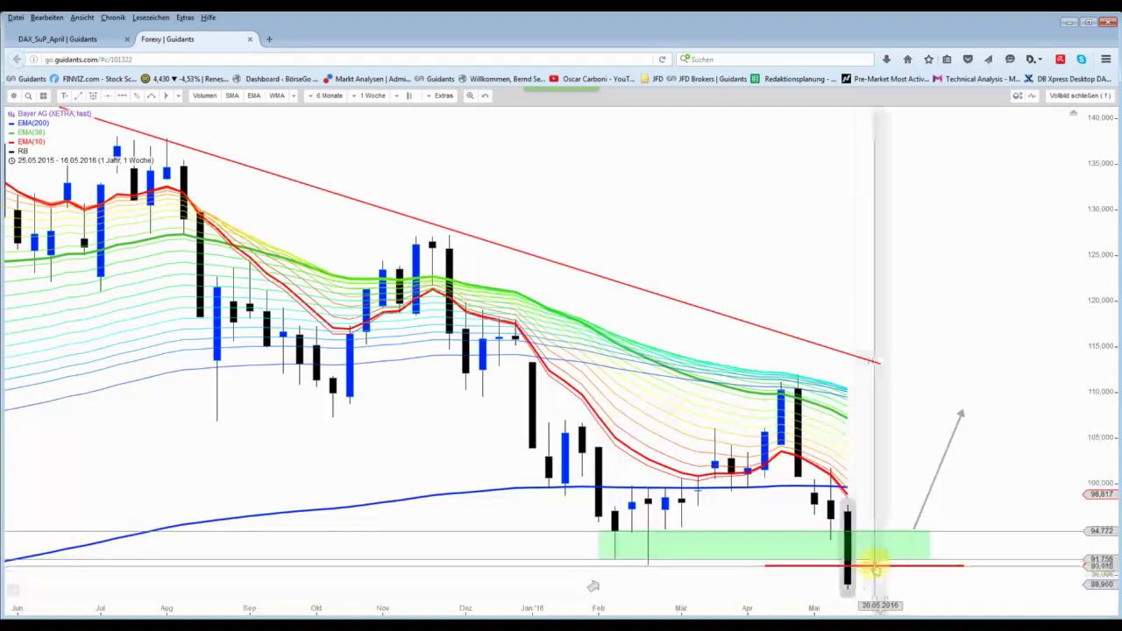
{"action": "left_click", "coordinate": [1068, 98]}
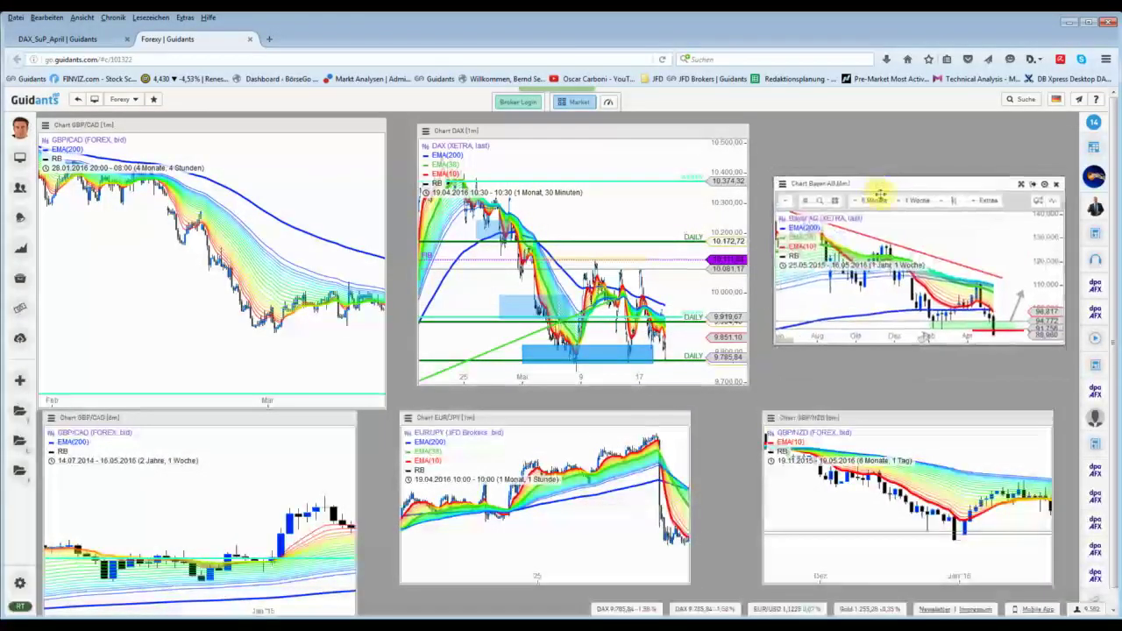
- Move the Bayer window up to uncover GBP/NZD, review DAX full size, then open DAX_SuP_April
{"action": "left_click_drag", "start_coordinate": [867, 252], "coordinate": [878, 199]}
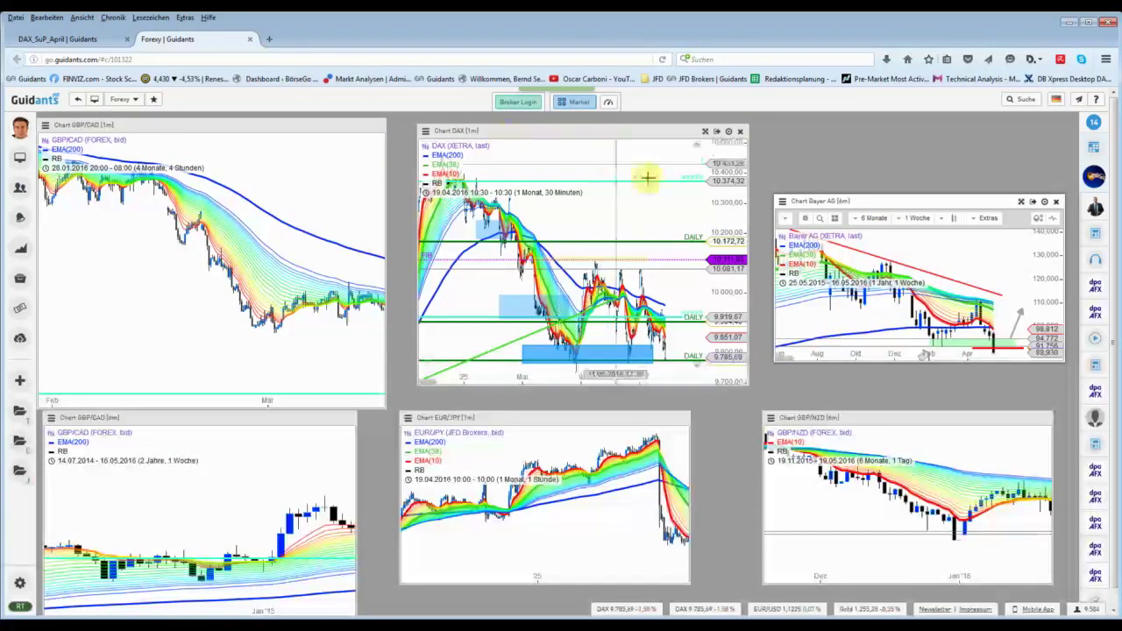
{"action": "left_click", "coordinate": [716, 130]}
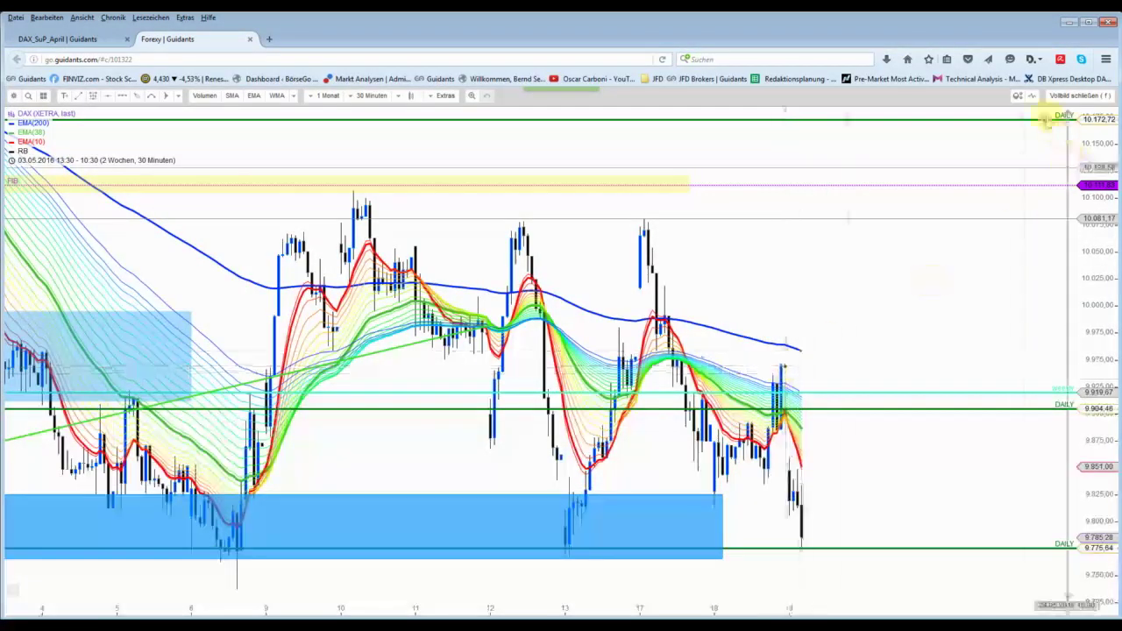
{"action": "left_click", "coordinate": [1065, 101]}
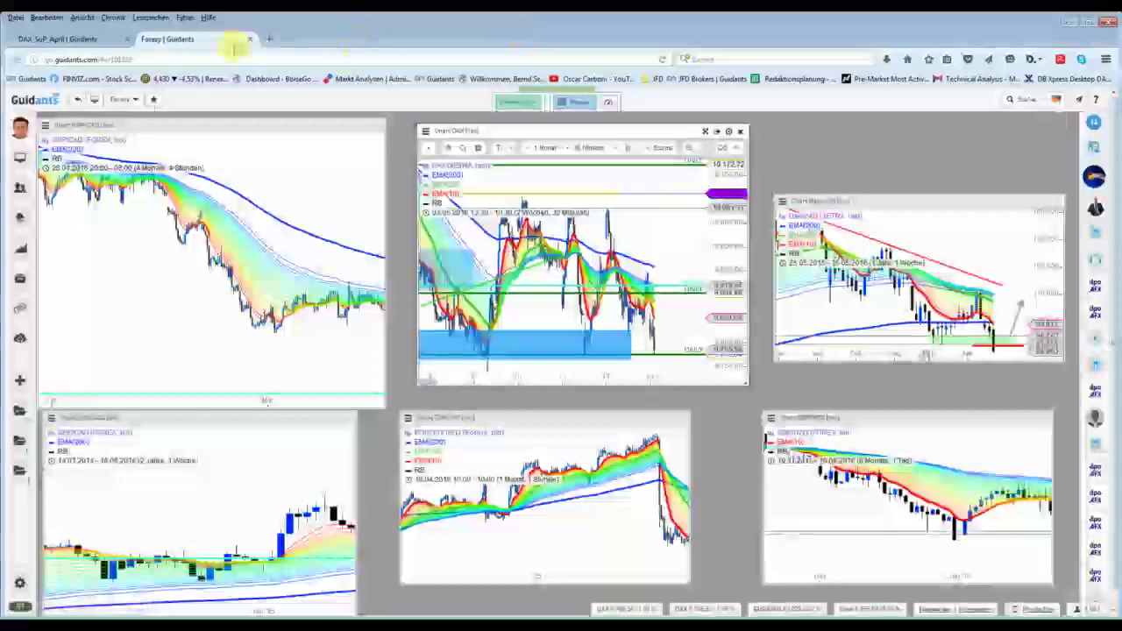
{"action": "left_click", "coordinate": [83, 39]}
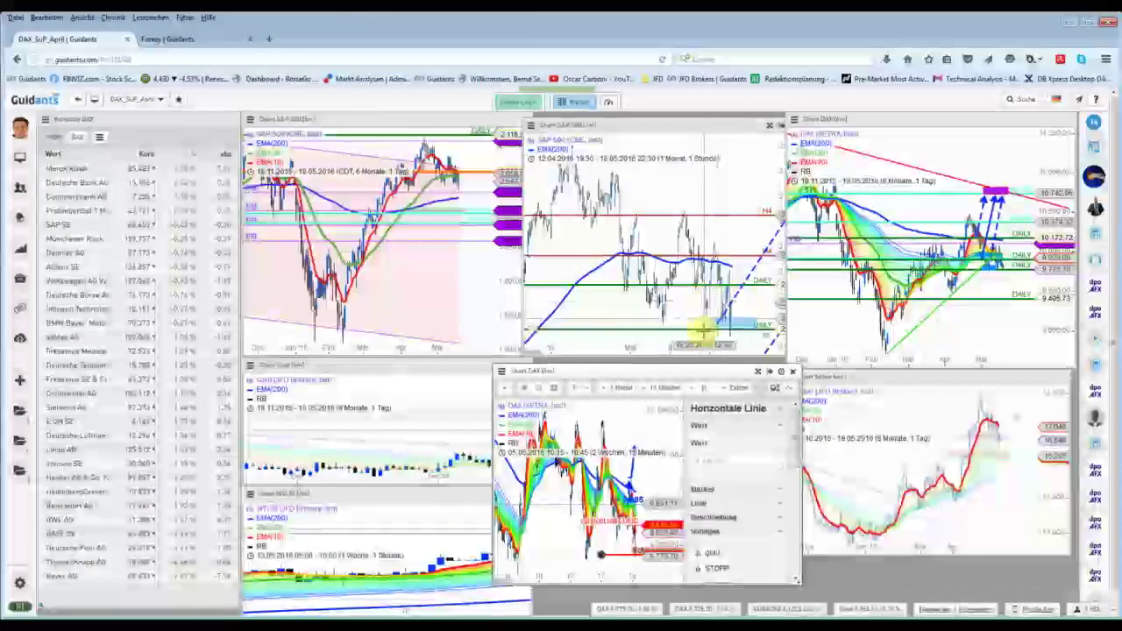
- Review the DAX 15-minute chart maximised, then return to the Forexy workspace
{"action": "left_click", "coordinate": [758, 371]}
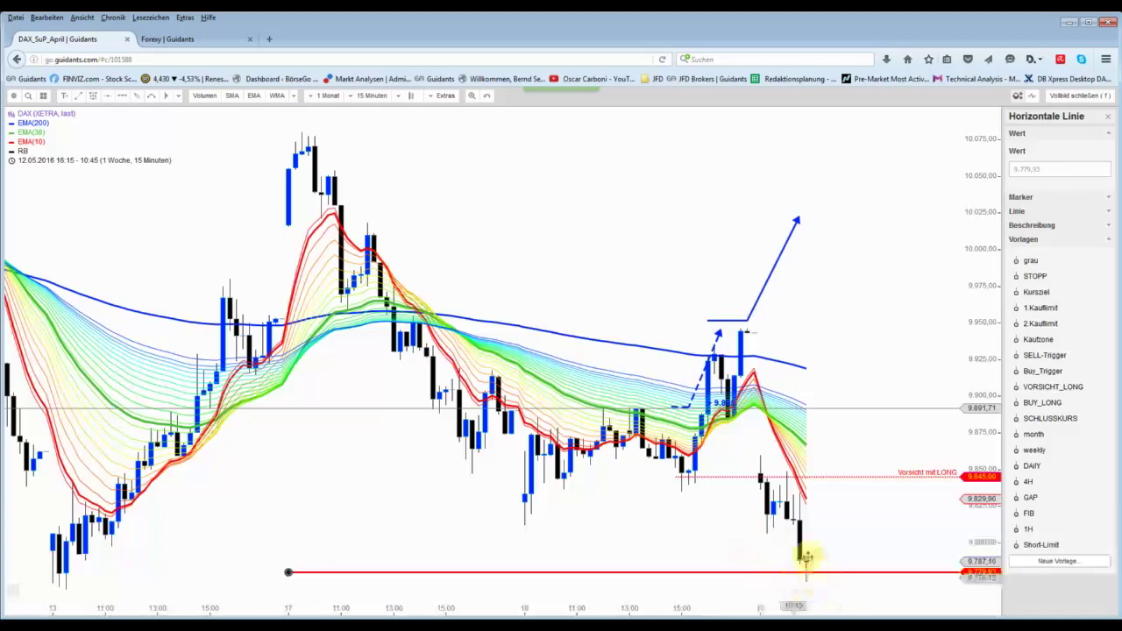
{"action": "left_click", "coordinate": [178, 39]}
{"action": "left_click", "coordinate": [663, 147]}
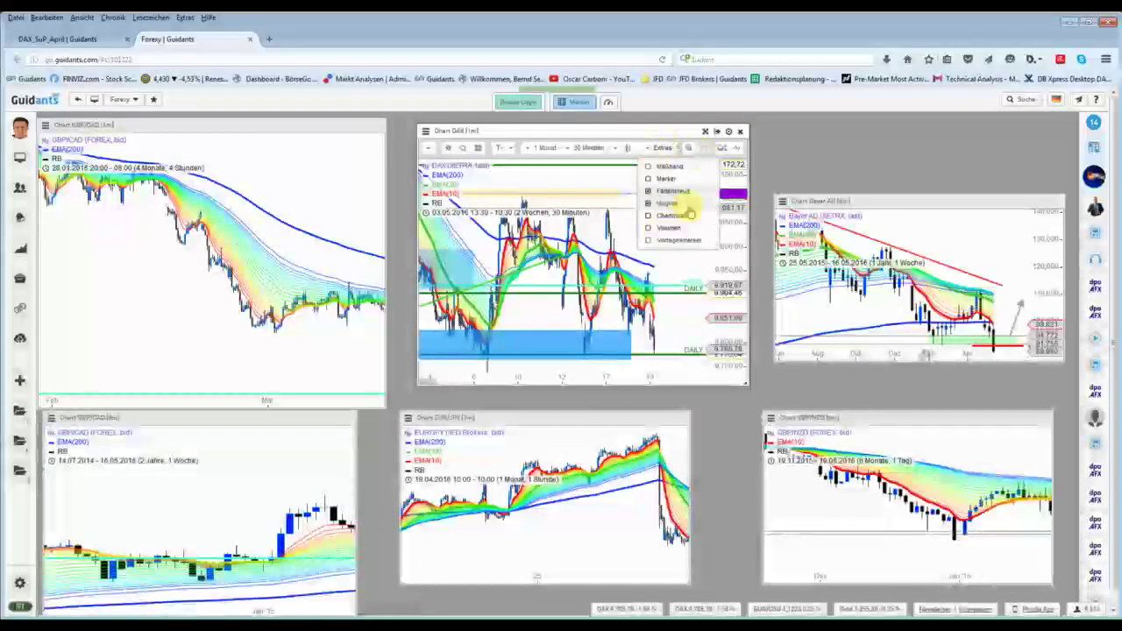
{"action": "left_click", "coordinate": [707, 132]}
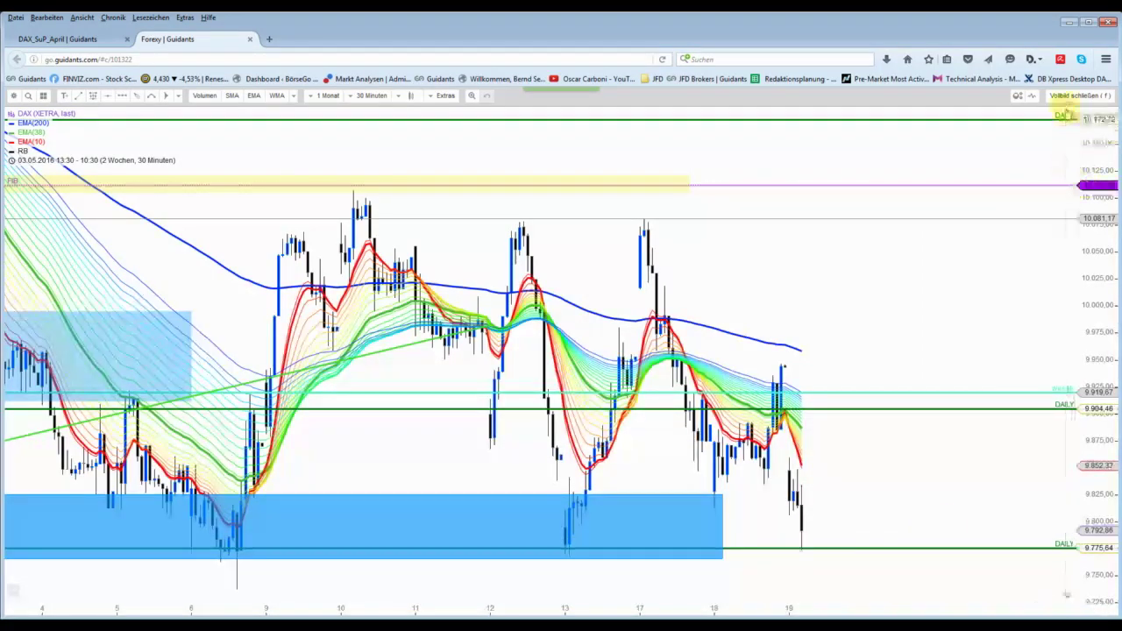
{"action": "left_click", "coordinate": [1068, 103]}
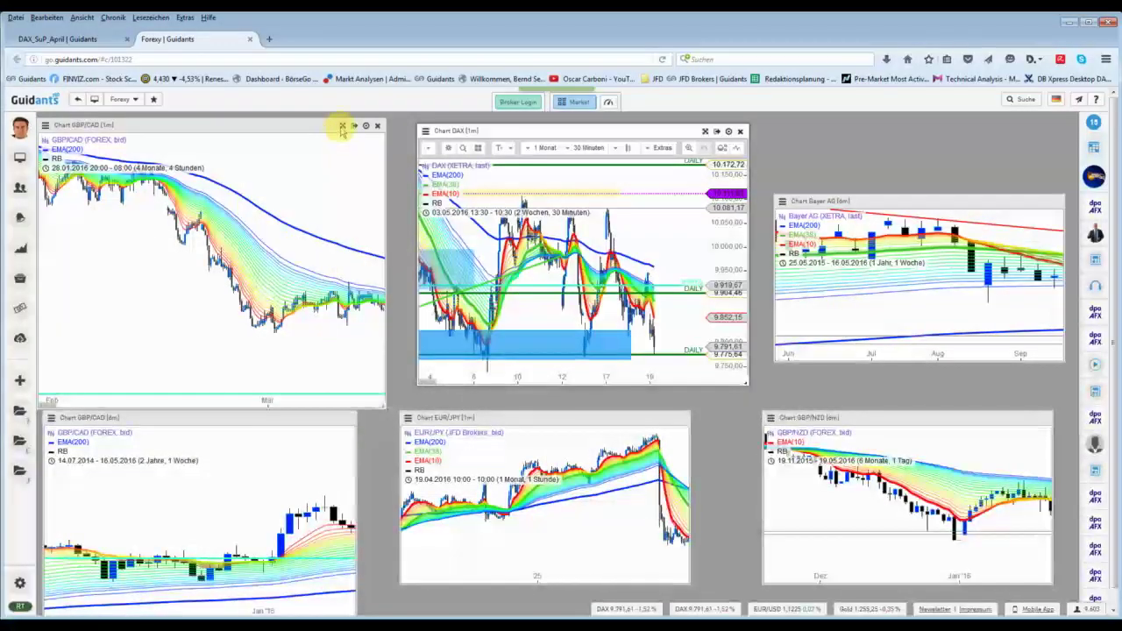
- Review the GBP/CAD 4-hour and weekly charts full size in turn
{"action": "left_click", "coordinate": [342, 126]}
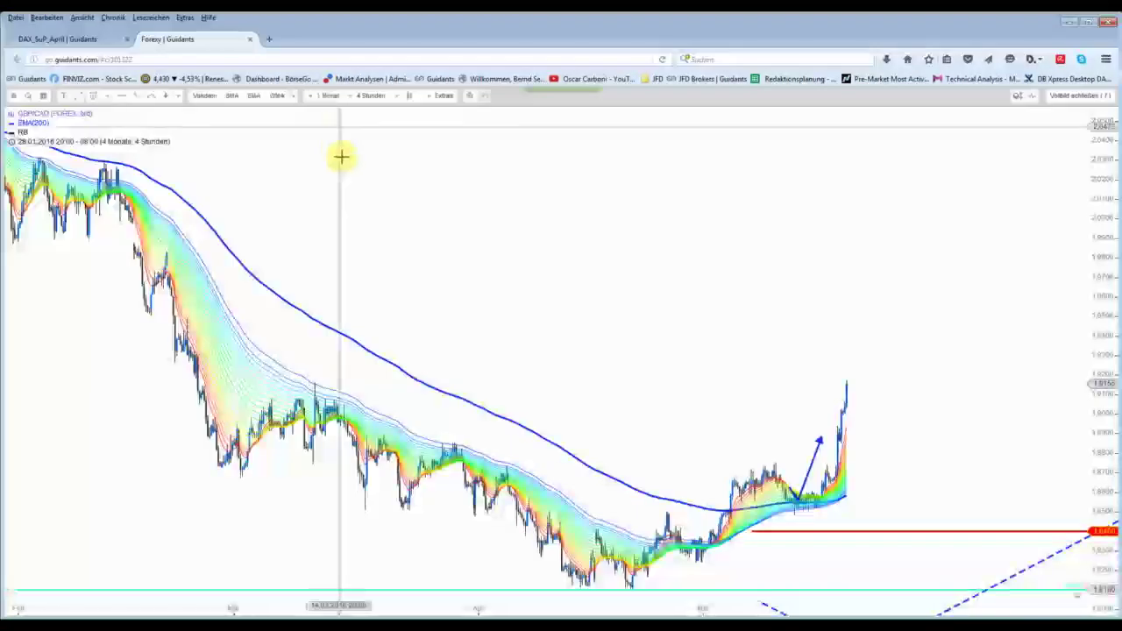
{"action": "left_click", "coordinate": [1071, 98]}
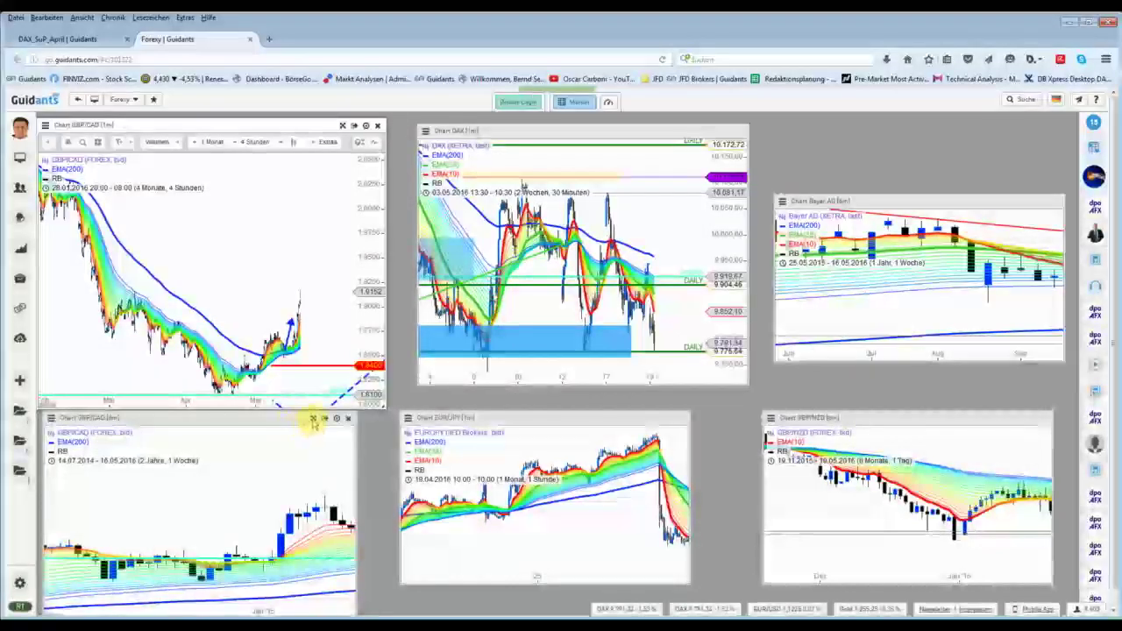
{"action": "left_click", "coordinate": [313, 419]}
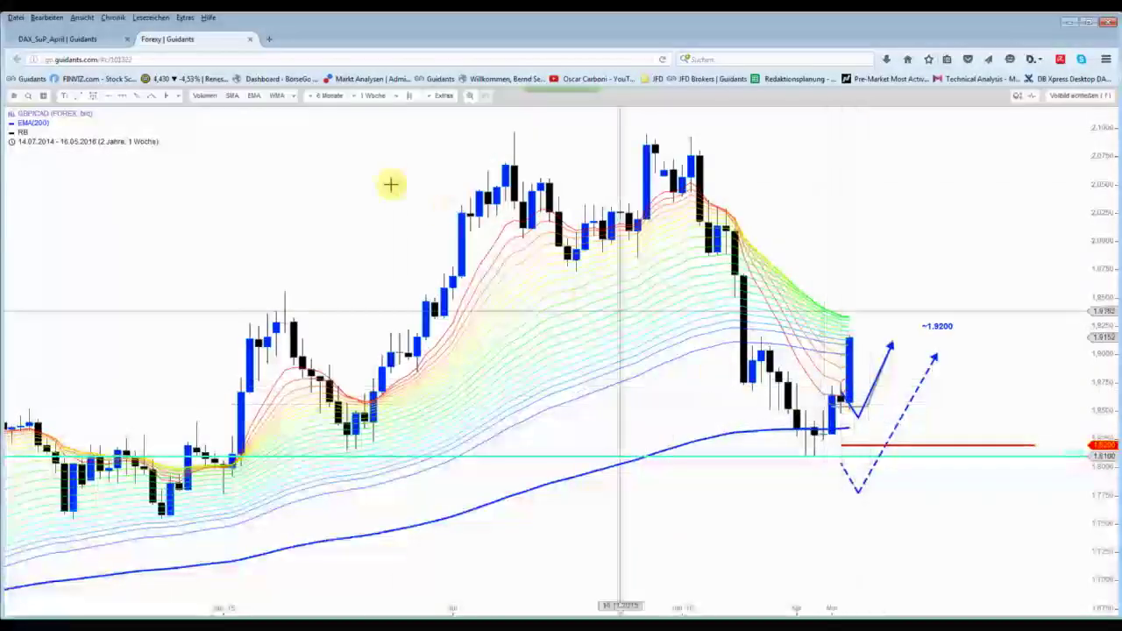
{"action": "left_click", "coordinate": [26, 123]}
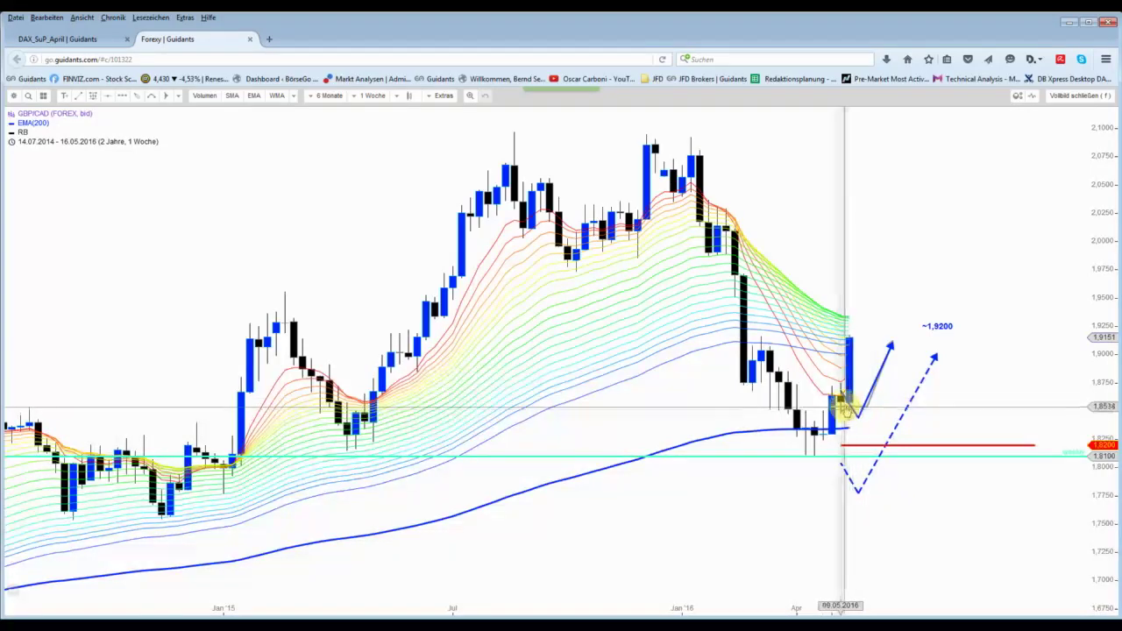
{"action": "left_click", "coordinate": [1081, 95]}
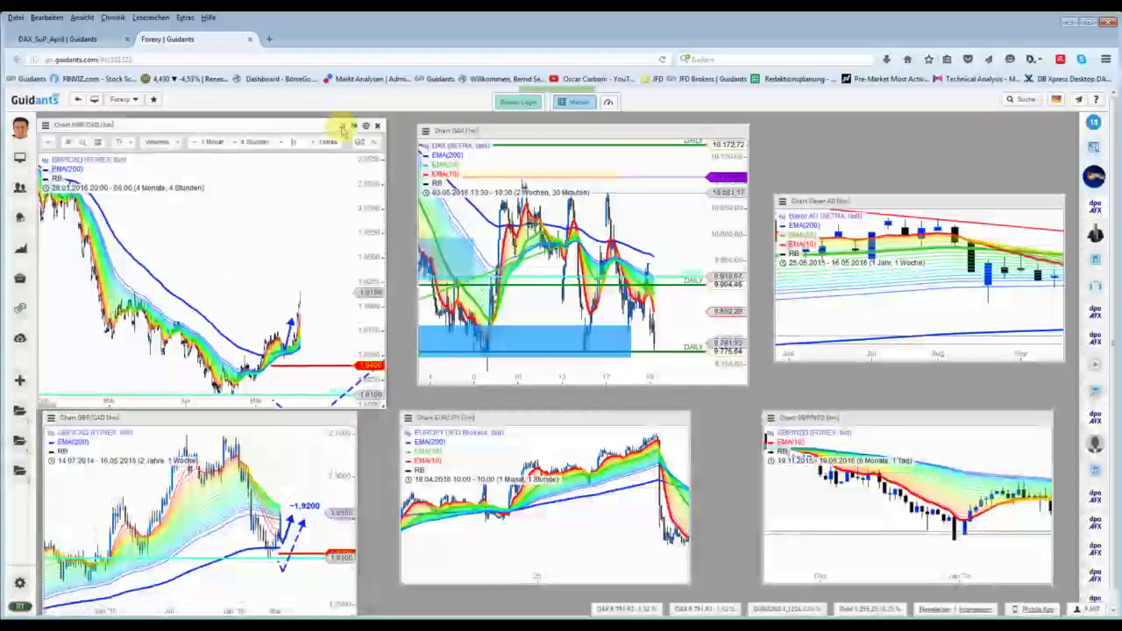
- Zoom the full-size GBP/CAD 4-hour chart to a two-month range
{"action": "double_click", "coordinate": [337, 125]}
{"action": "scroll", "coordinate": [767, 471], "scroll_direction": "up", "scroll_amount": 3}
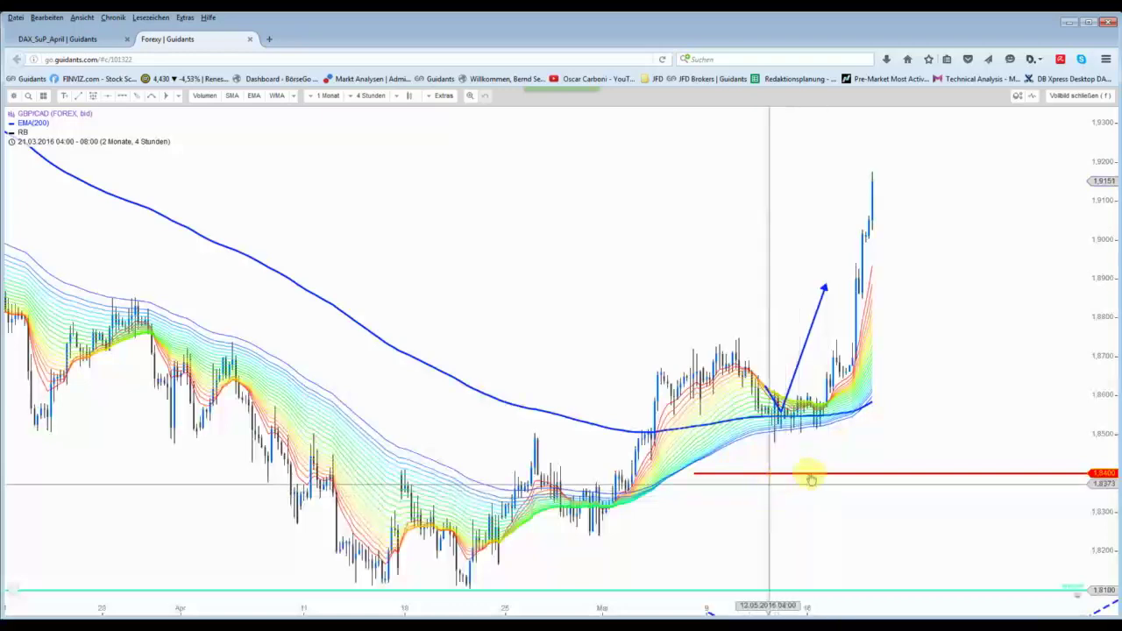
{"action": "left_click", "coordinate": [1083, 99]}
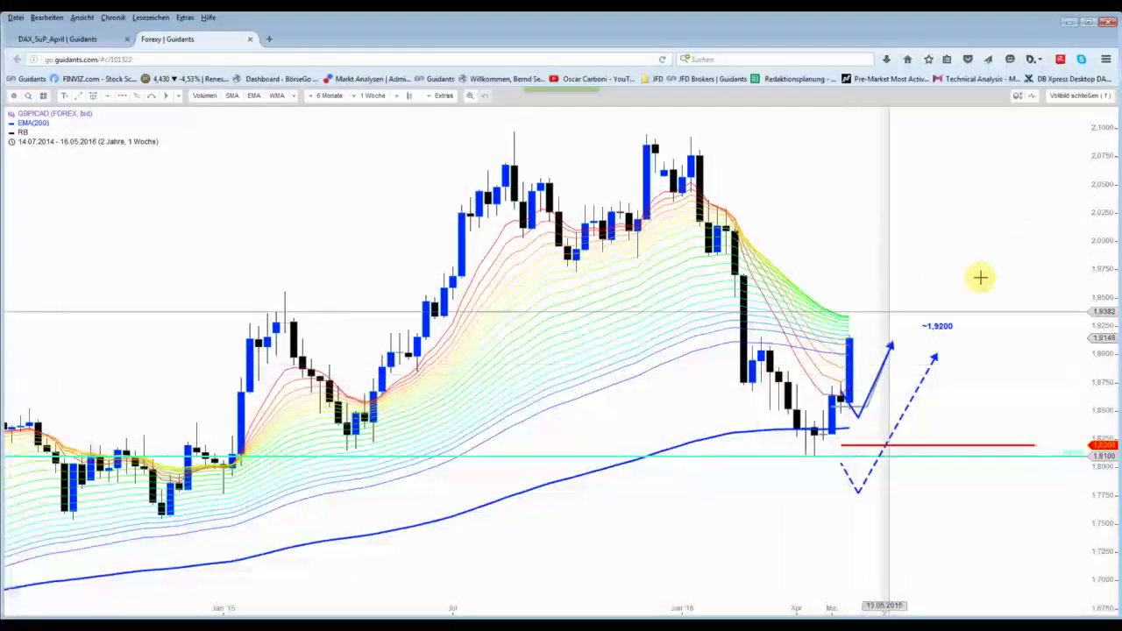
- Widen the GBP/CAD 4-hour chart to two months from mid-March, then review the weekly chart
{"action": "left_click", "coordinate": [1076, 99]}
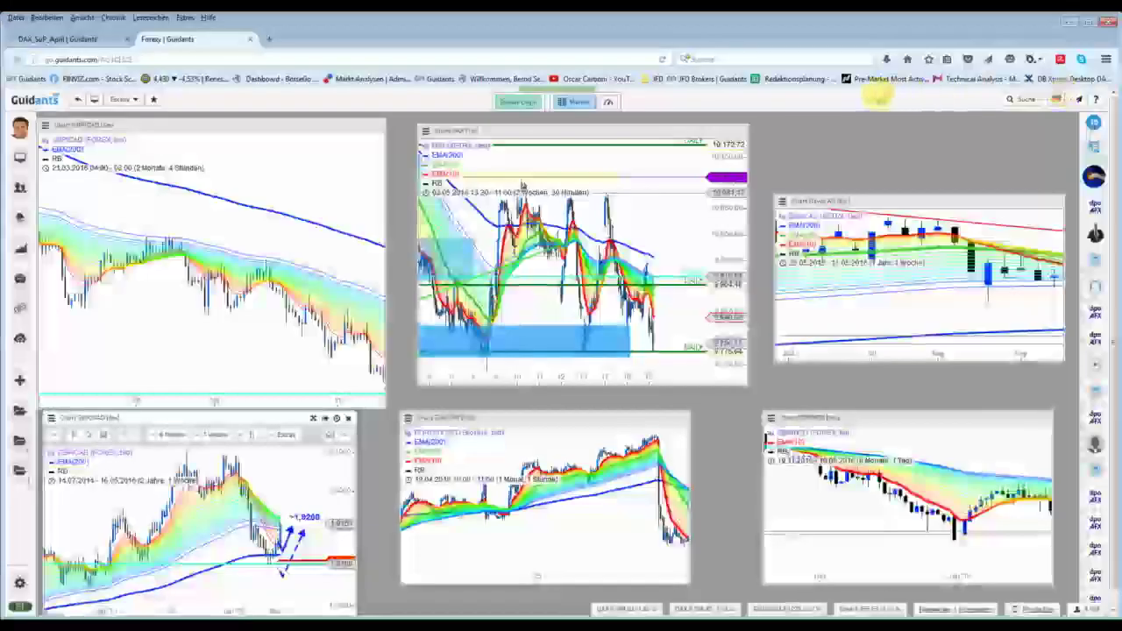
{"action": "left_click", "coordinate": [345, 121]}
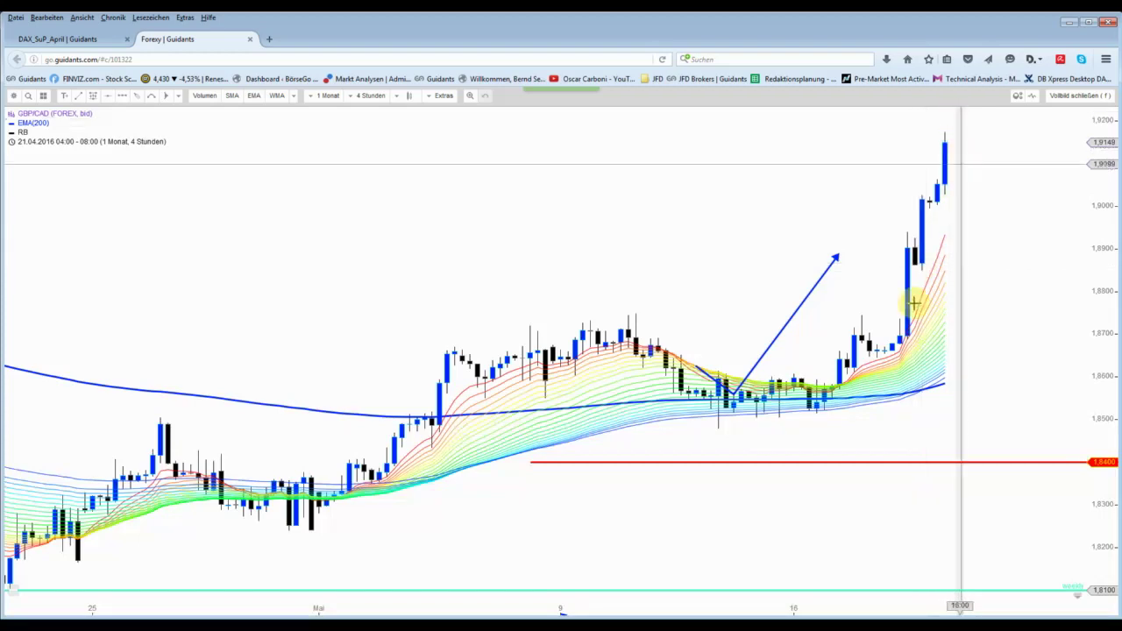
{"action": "scroll", "coordinate": [954, 238], "scroll_direction": "down", "scroll_amount": 2}
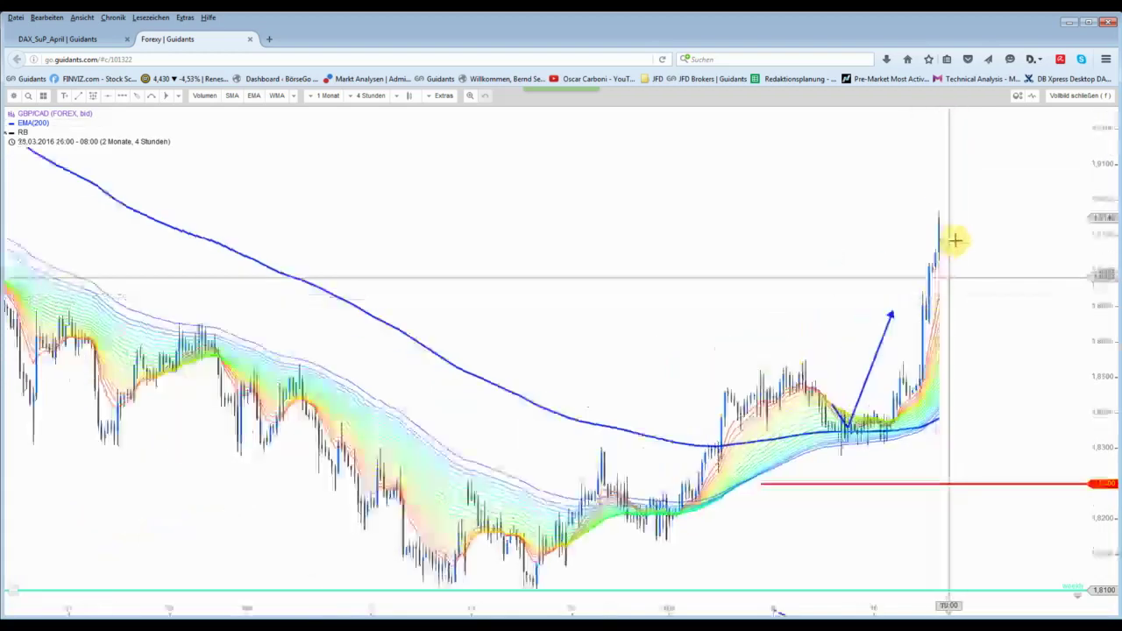
{"action": "left_click", "coordinate": [1071, 98]}
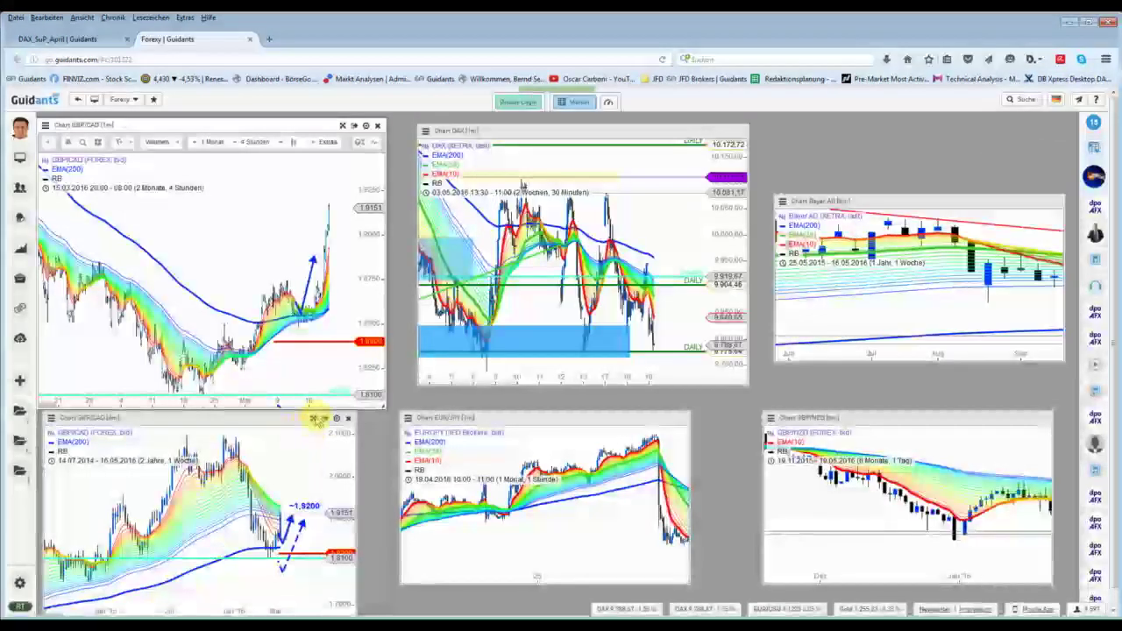
{"action": "left_click", "coordinate": [313, 418]}
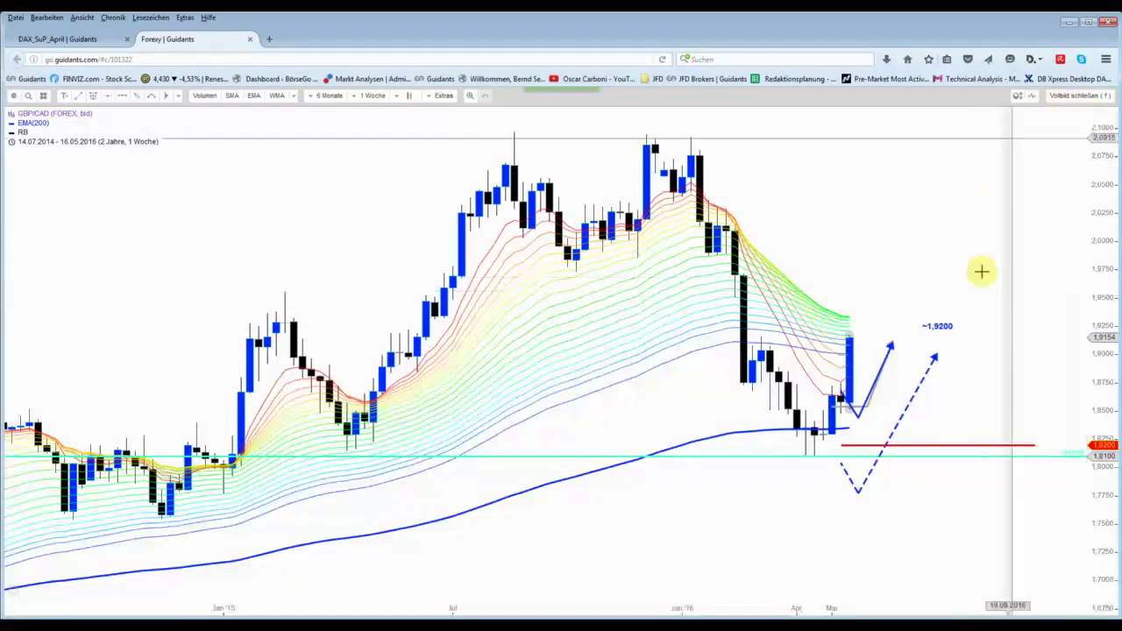
{"action": "left_click", "coordinate": [1073, 103]}
- Maximise the EUR/JPY hourly chart, zoom it to 1 Woche, then close full screen
{"action": "left_click", "coordinate": [652, 421]}
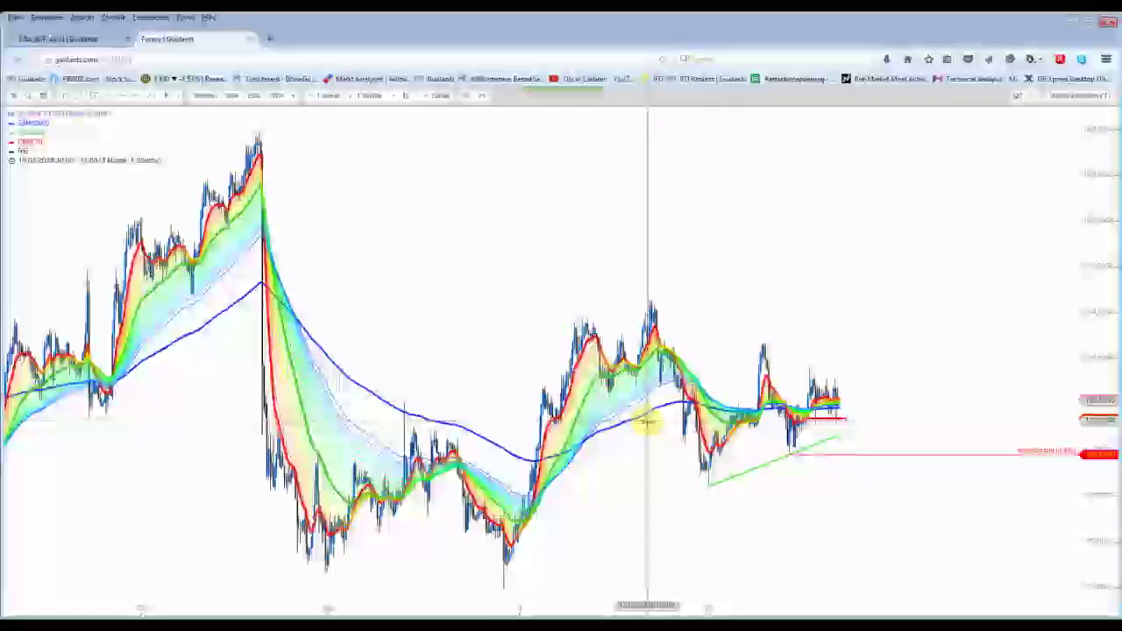
{"action": "scroll", "coordinate": [942, 413], "scroll_direction": "up", "scroll_amount": 3}
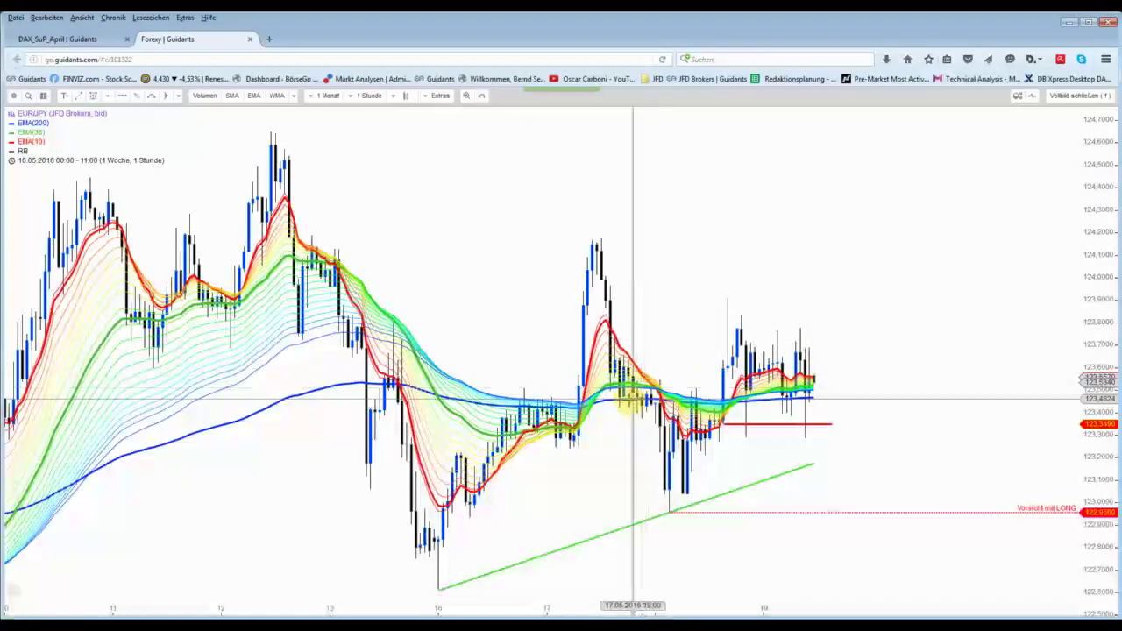
{"action": "left_click", "coordinate": [1062, 96]}
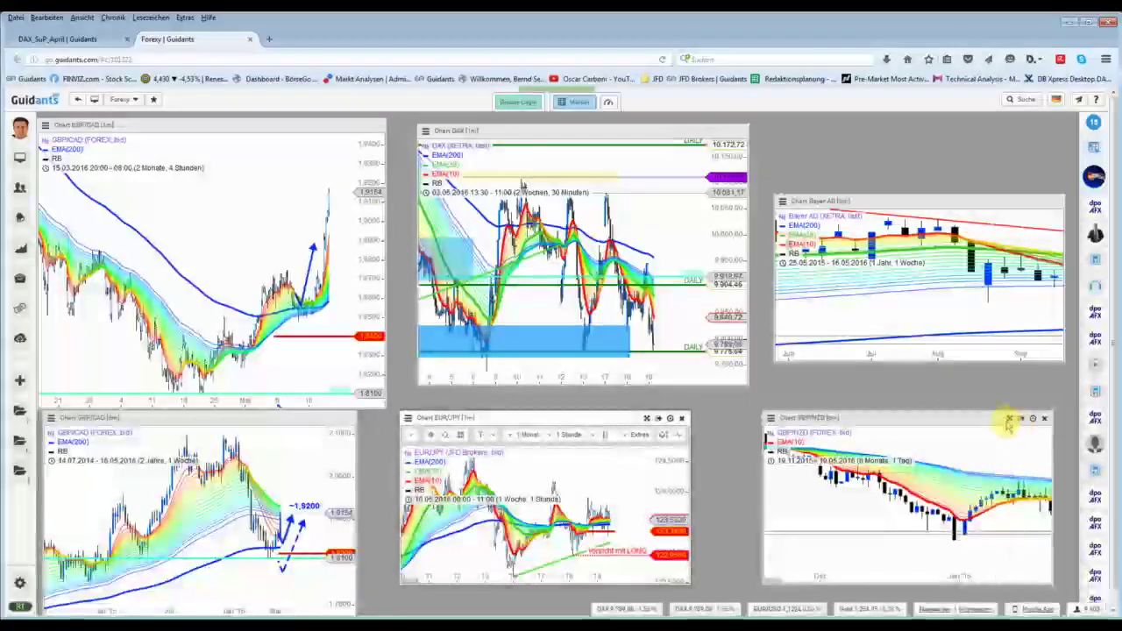
- Show the GBP/NZD chart full size and switch it to '1 Stunde' (1-hour) candles
{"action": "left_click", "coordinate": [1007, 419]}
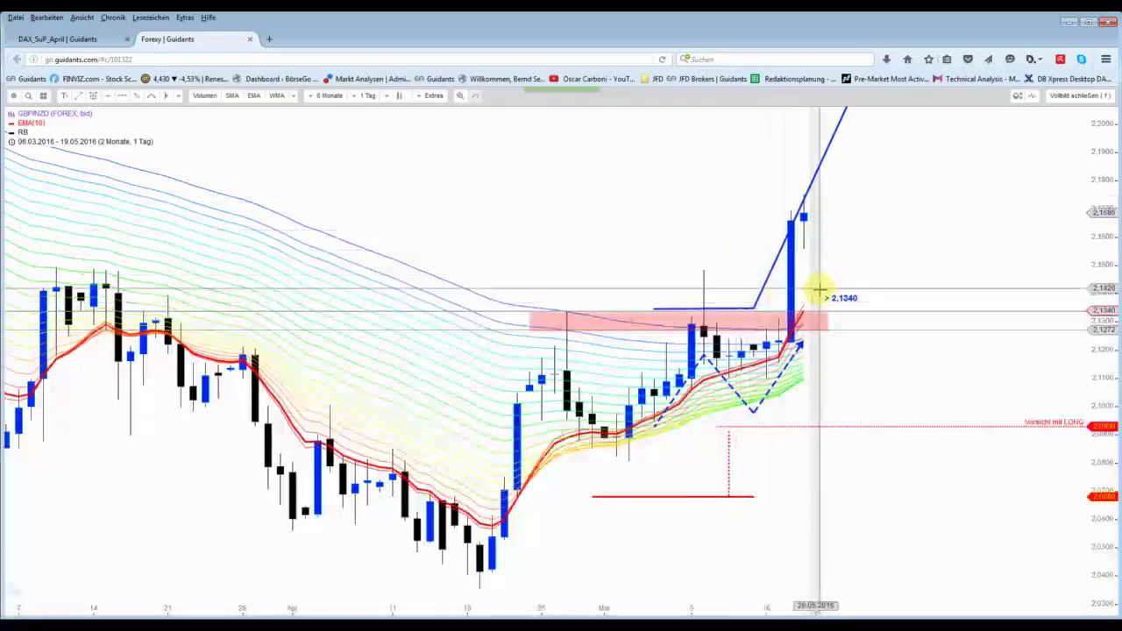
{"action": "scroll", "coordinate": [763, 389], "scroll_direction": "down", "scroll_amount": 3}
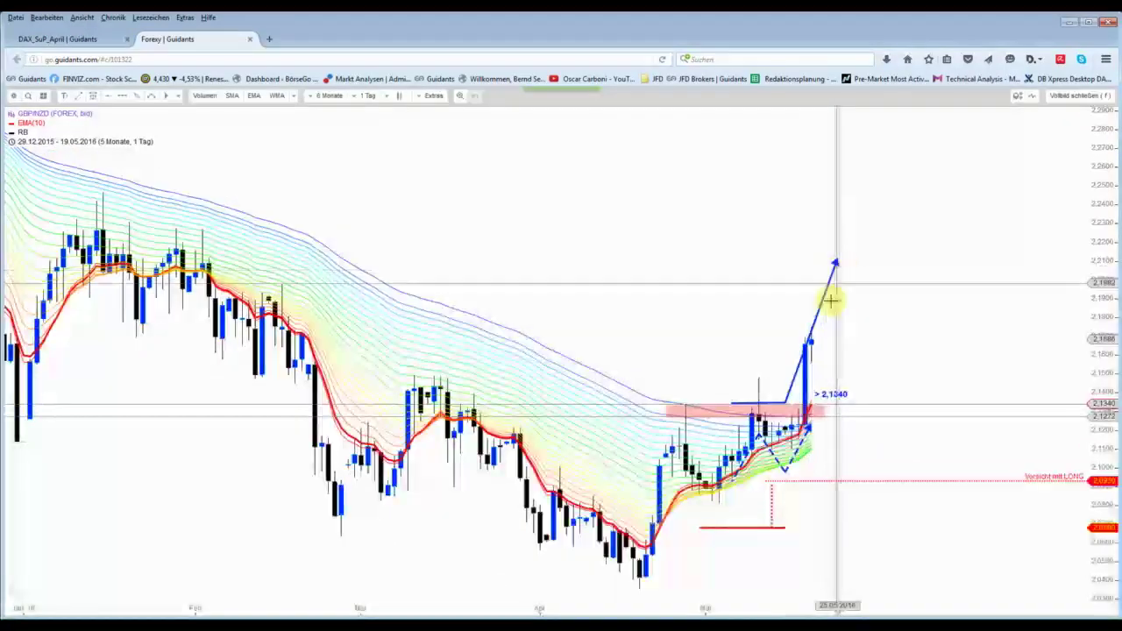
{"action": "right_click", "coordinate": [807, 405]}
{"action": "scroll", "coordinate": [815, 359], "scroll_direction": "up", "scroll_amount": 3}
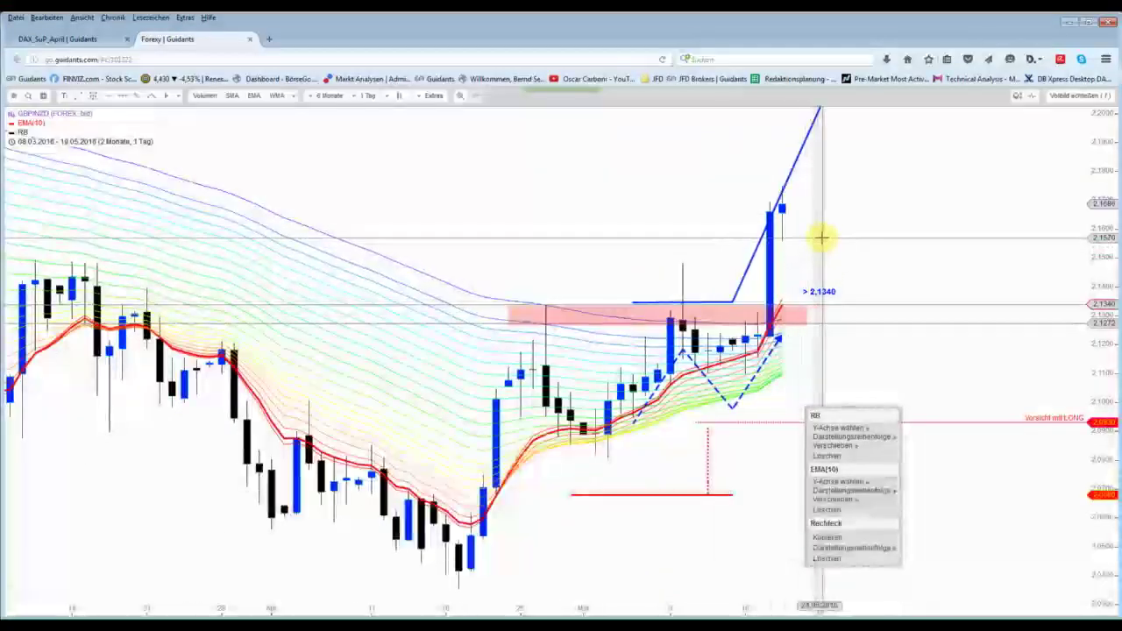
{"action": "left_click", "coordinate": [366, 95]}
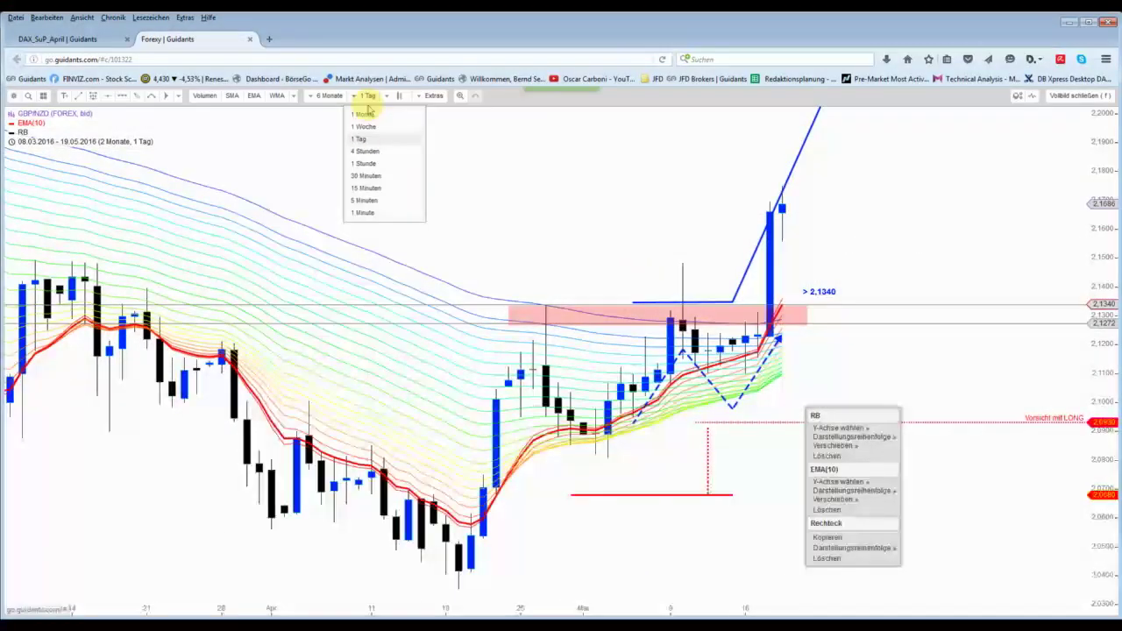
{"action": "left_click", "coordinate": [363, 163]}
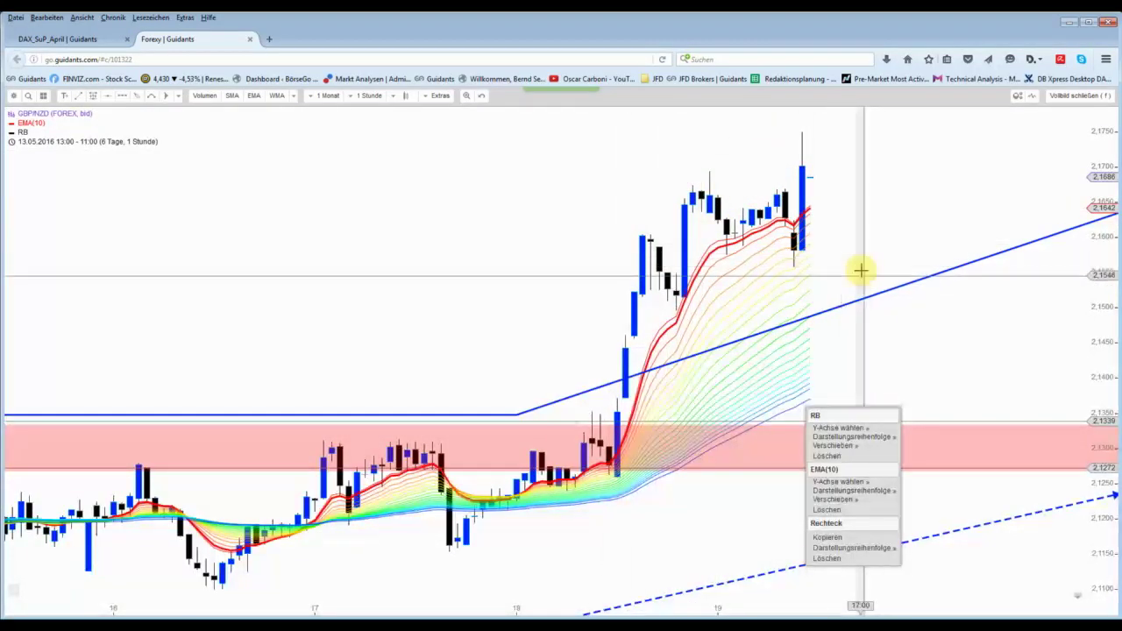
- Zoom the hourly GBP/NZD chart to one week, then return to the DAX_SuP_April workspace
{"action": "scroll", "coordinate": [891, 242], "scroll_direction": "down", "scroll_amount": 1}
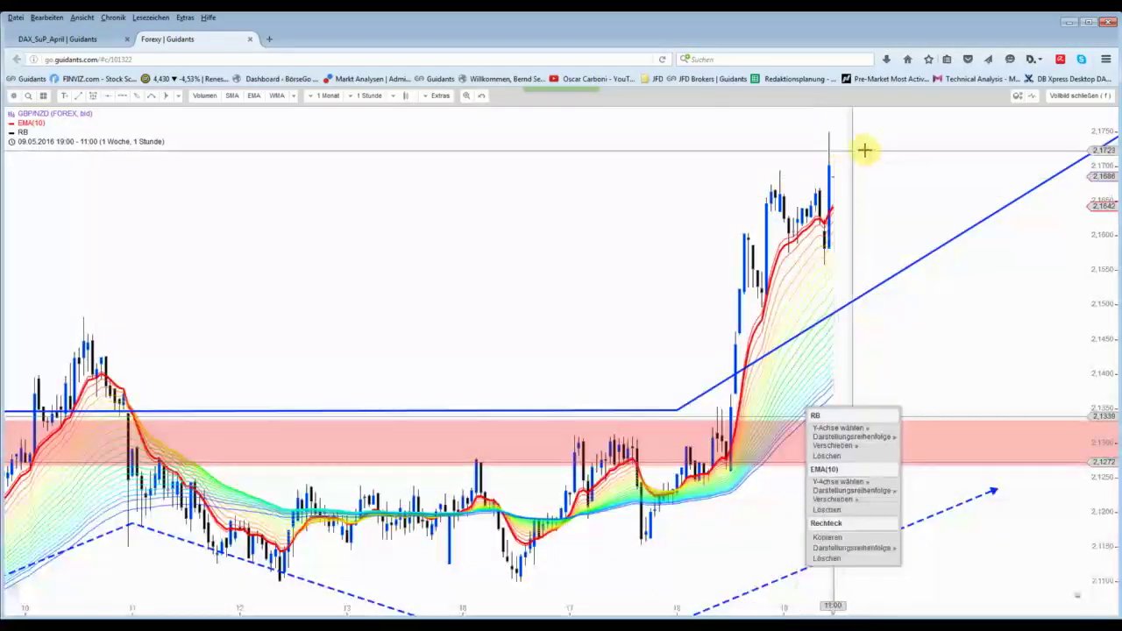
{"action": "left_click", "coordinate": [1058, 99]}
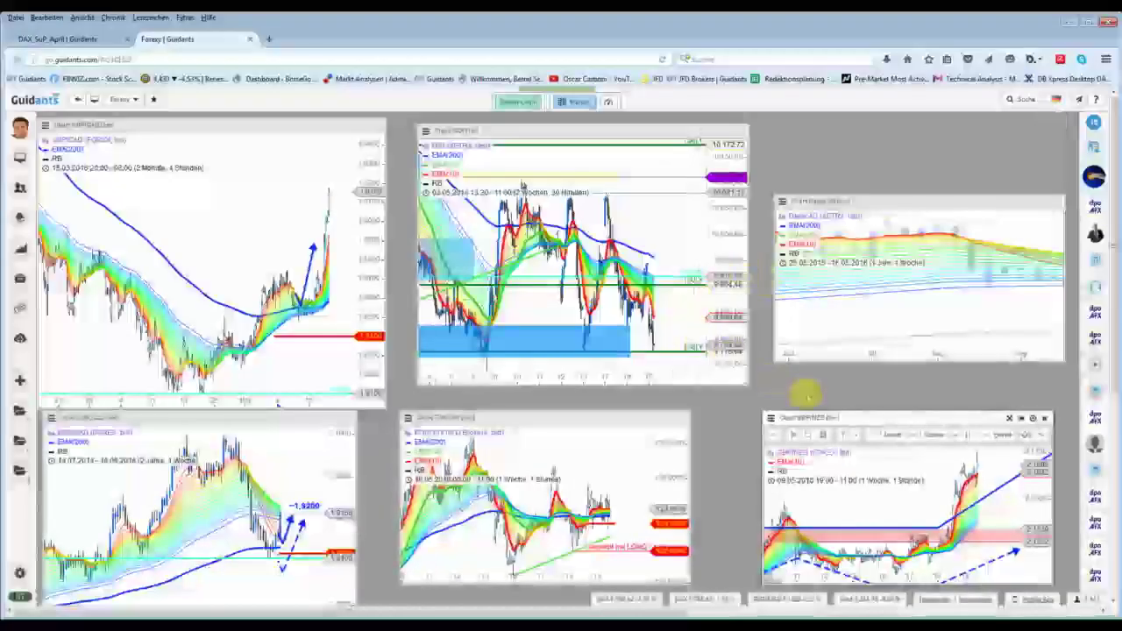
{"action": "left_click", "coordinate": [62, 39]}
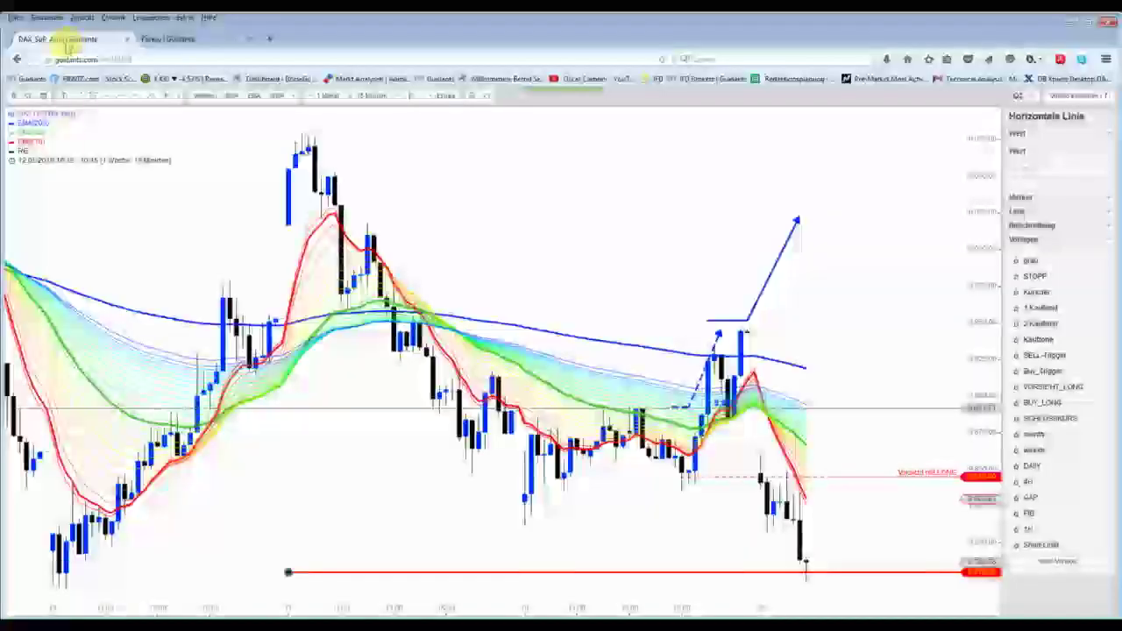
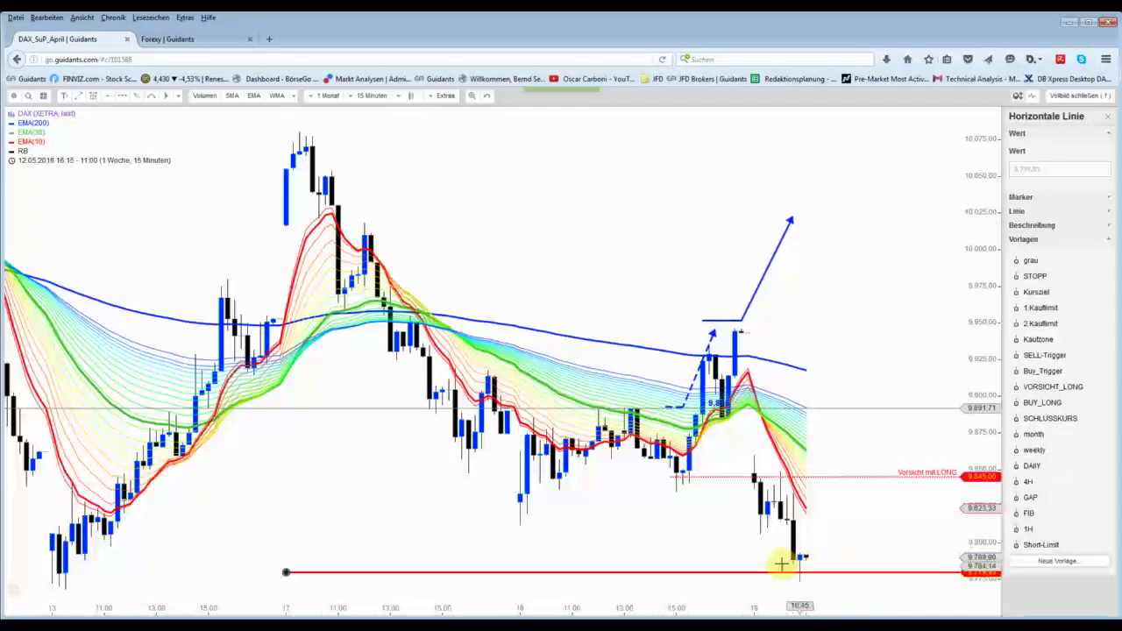
- Zoom the DAX chart, close it back to the dashboard, and expand the Gold chart full-screen
{"action": "scroll", "coordinate": [780, 564], "scroll_direction": "up", "scroll_amount": 1}
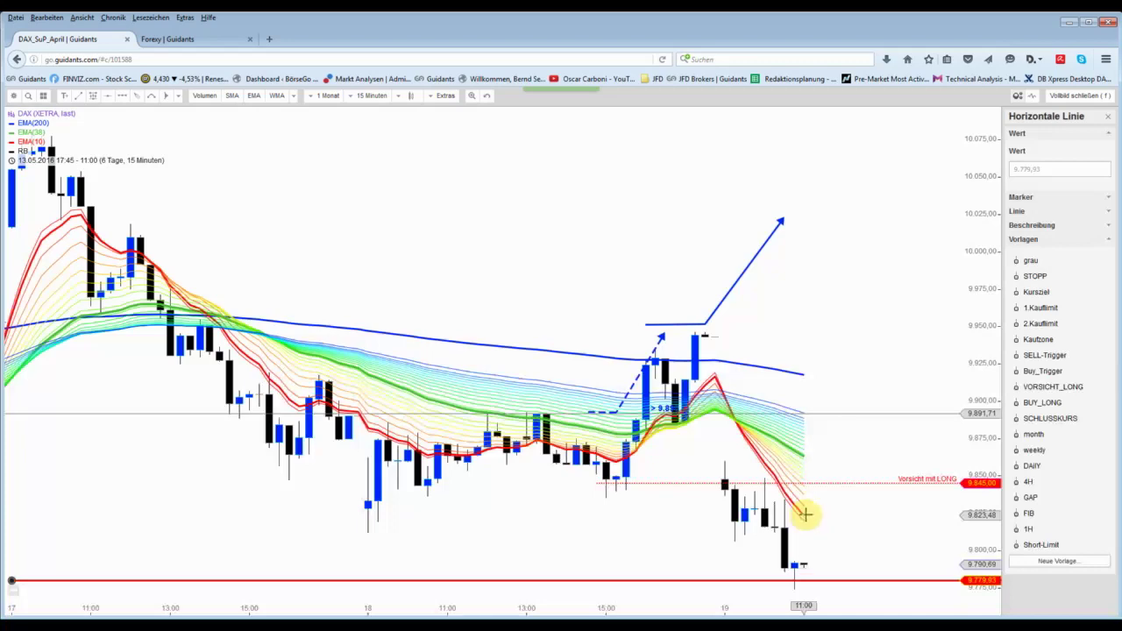
{"action": "left_click", "coordinate": [1067, 102]}
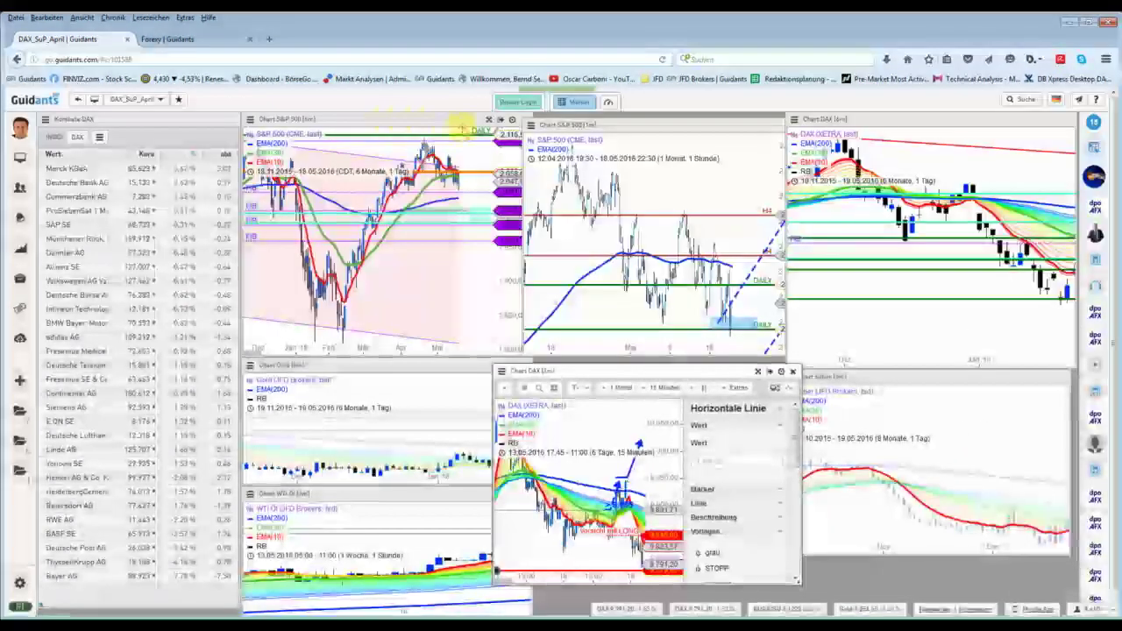
{"action": "left_click", "coordinate": [488, 366]}
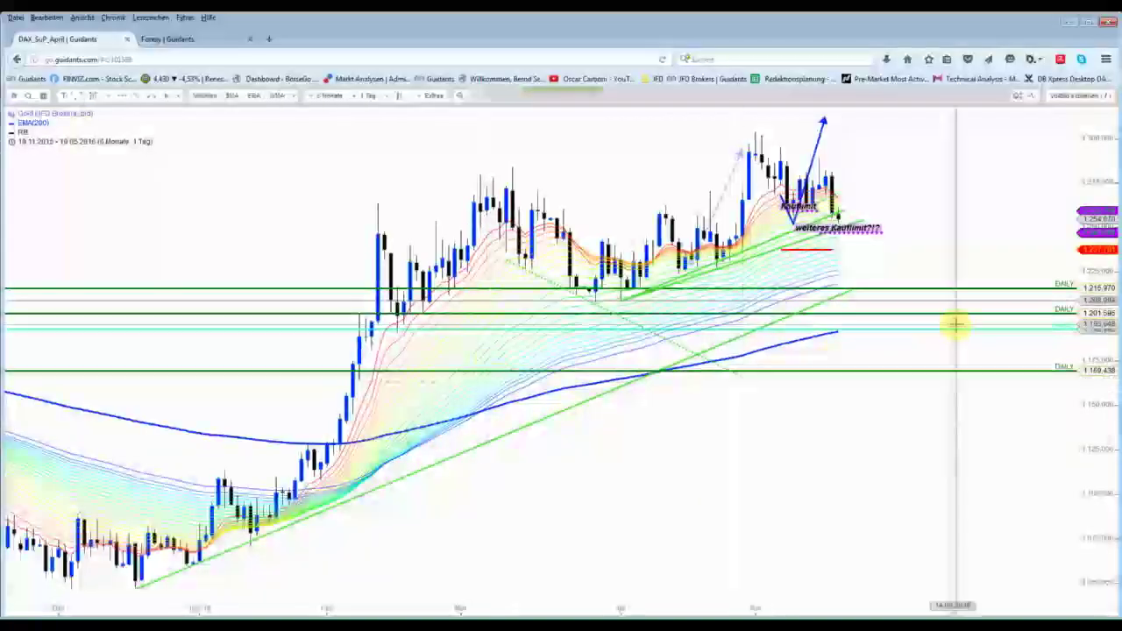
- Zoom through the Gold chart's recent months, then swap it for the full-screen Silver chart
{"action": "scroll", "coordinate": [848, 285], "scroll_direction": "up", "scroll_amount": 3}
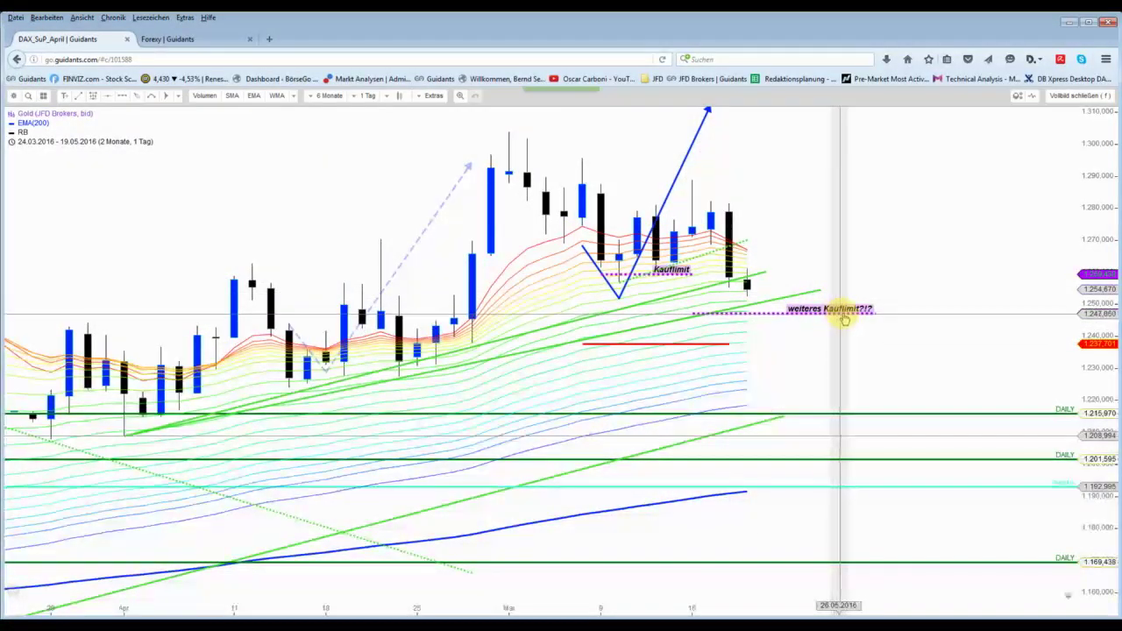
{"action": "scroll", "coordinate": [771, 272], "scroll_direction": "down", "scroll_amount": 2}
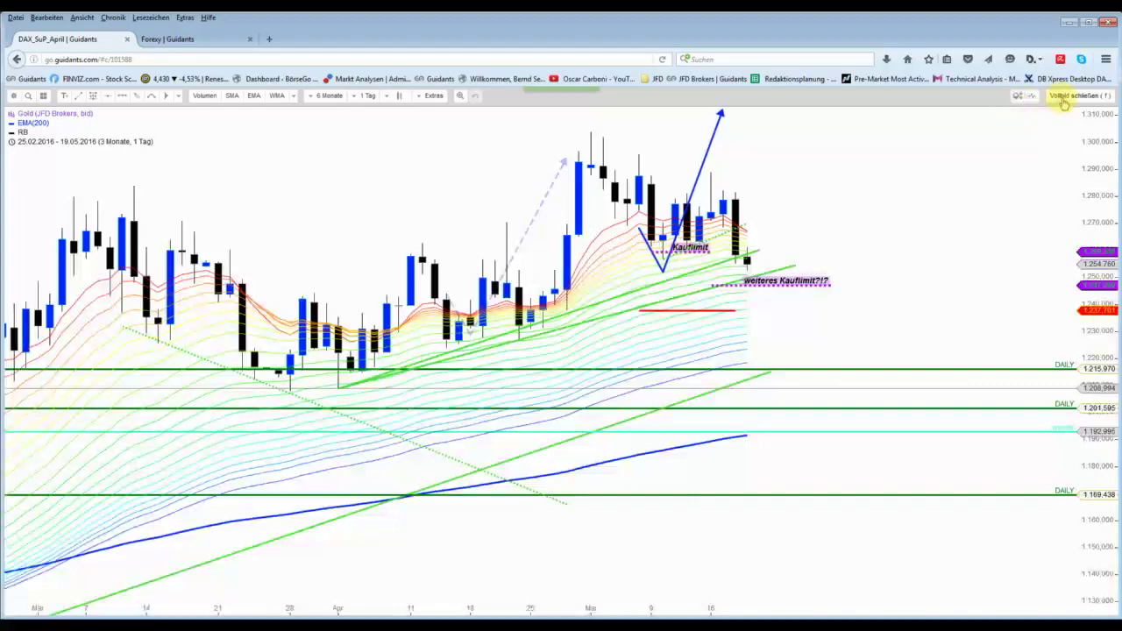
{"action": "left_click", "coordinate": [1032, 95]}
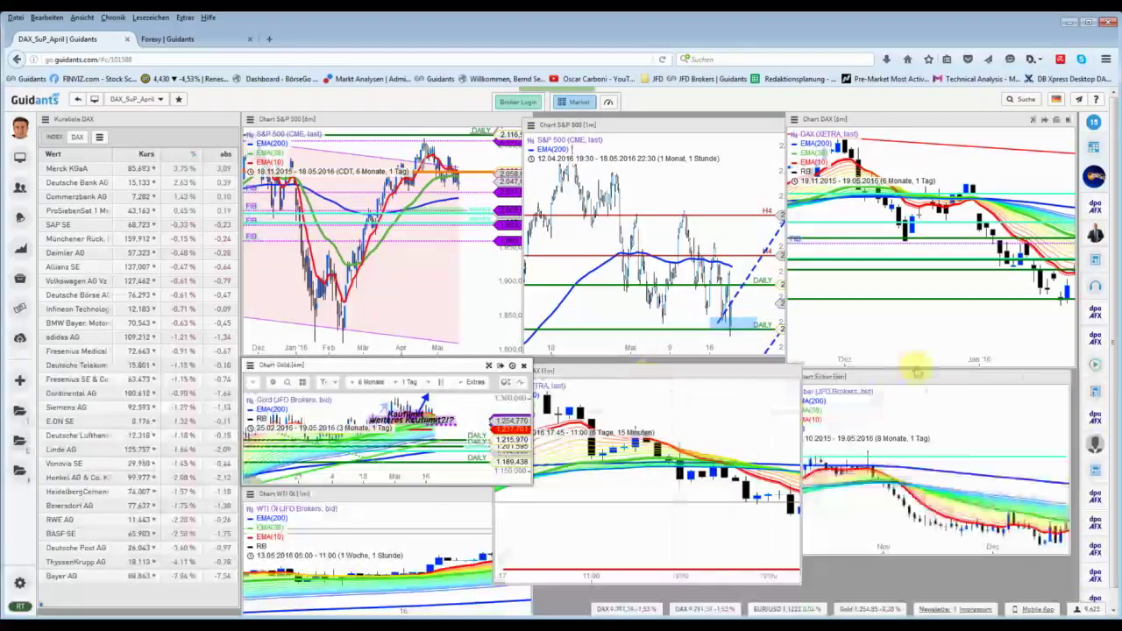
{"action": "left_click", "coordinate": [1028, 377]}
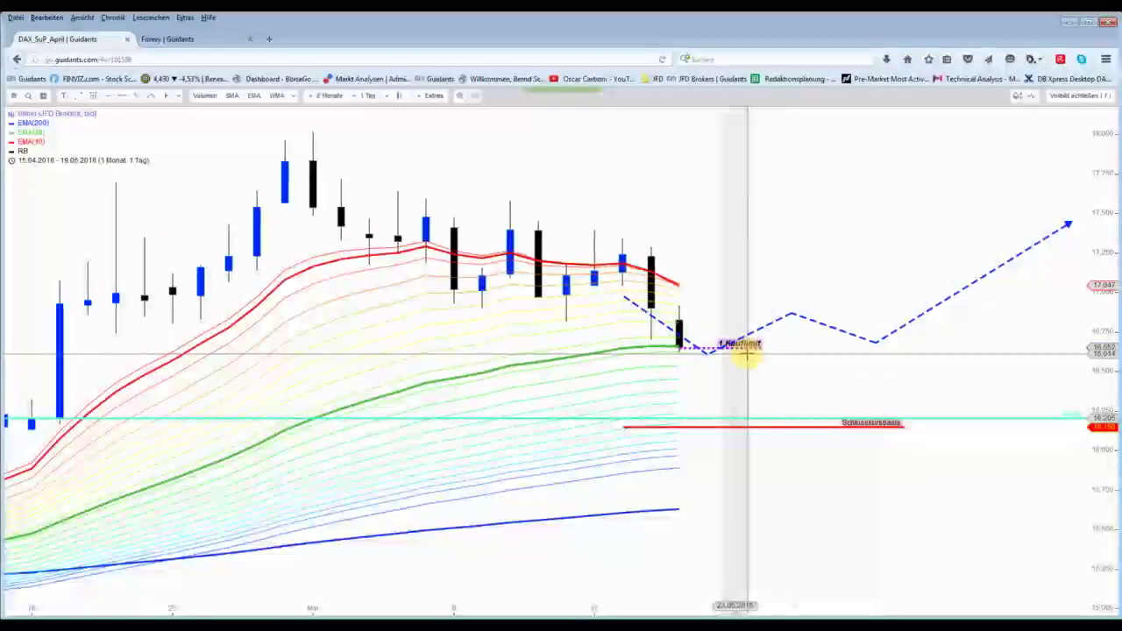
- Zoom the Silver chart out to two months, then close it back into the dashboard
{"action": "scroll", "coordinate": [760, 349], "scroll_direction": "down", "scroll_amount": 2}
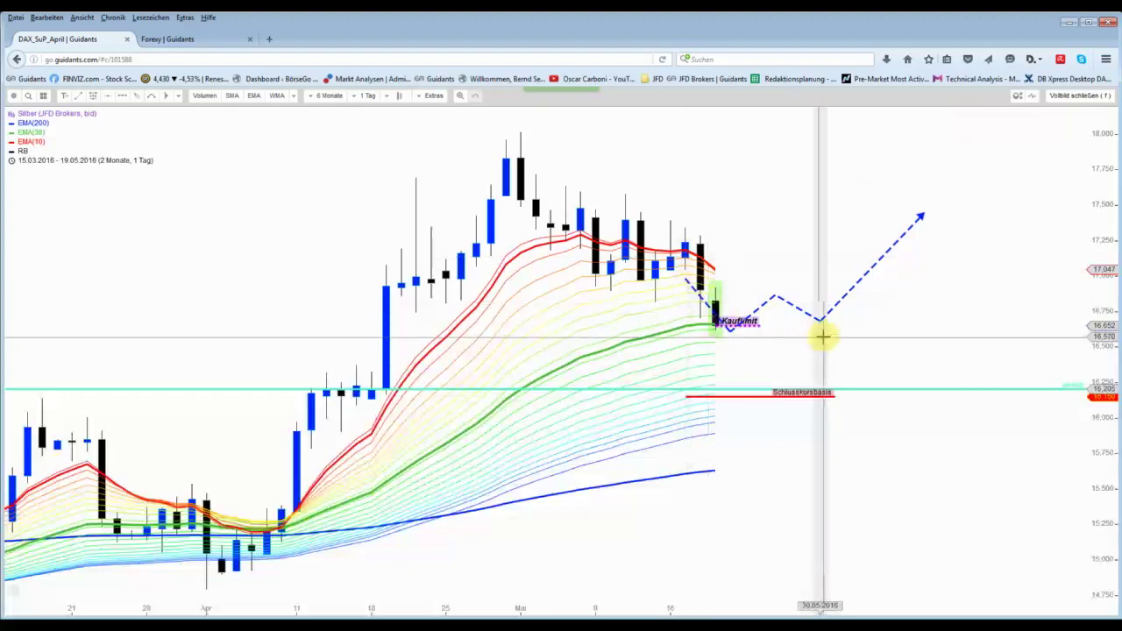
{"action": "left_click", "coordinate": [1075, 98]}
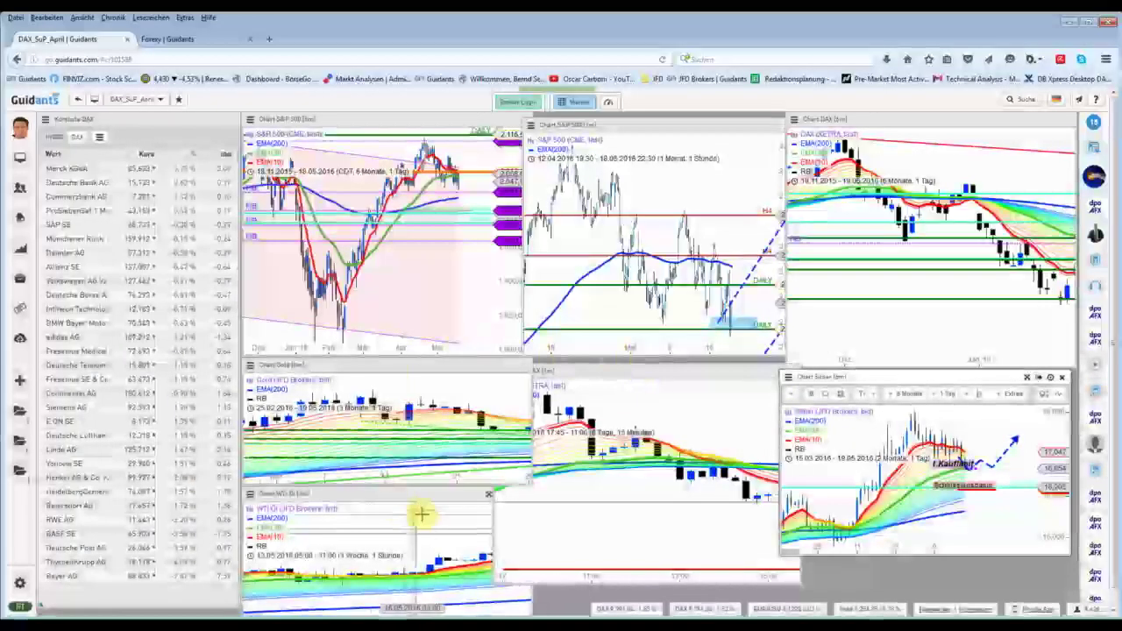
- Review the one-week hourly WTI Oil chart full-screen, then bring the hourly S&P 500 window forward
{"action": "left_click", "coordinate": [491, 496]}
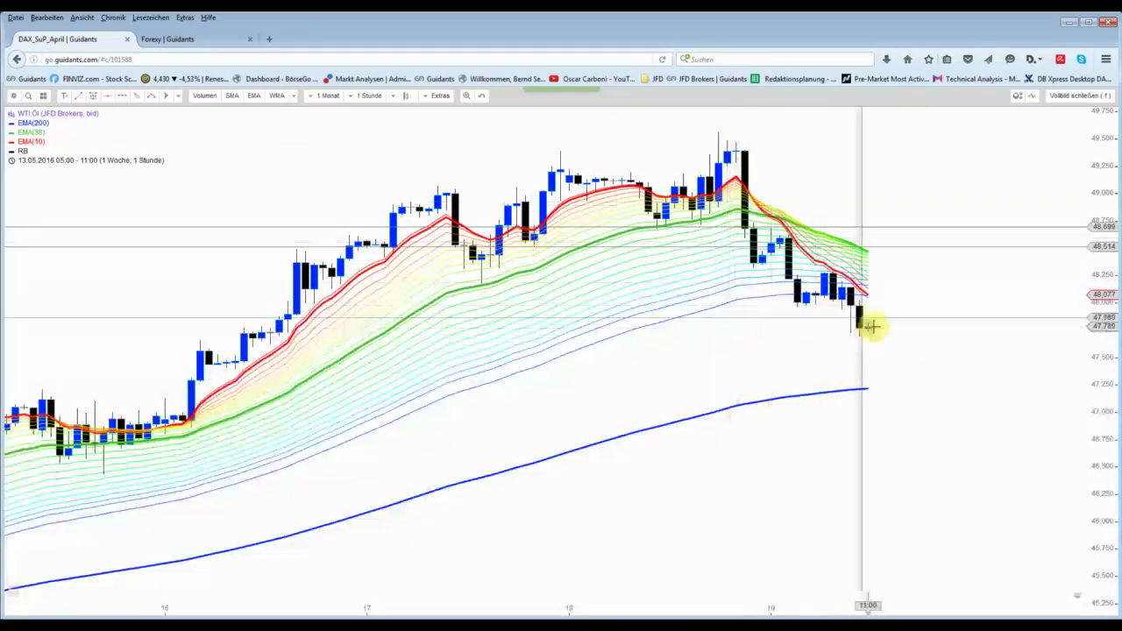
{"action": "scroll", "coordinate": [868, 324], "scroll_direction": "down", "scroll_amount": 2}
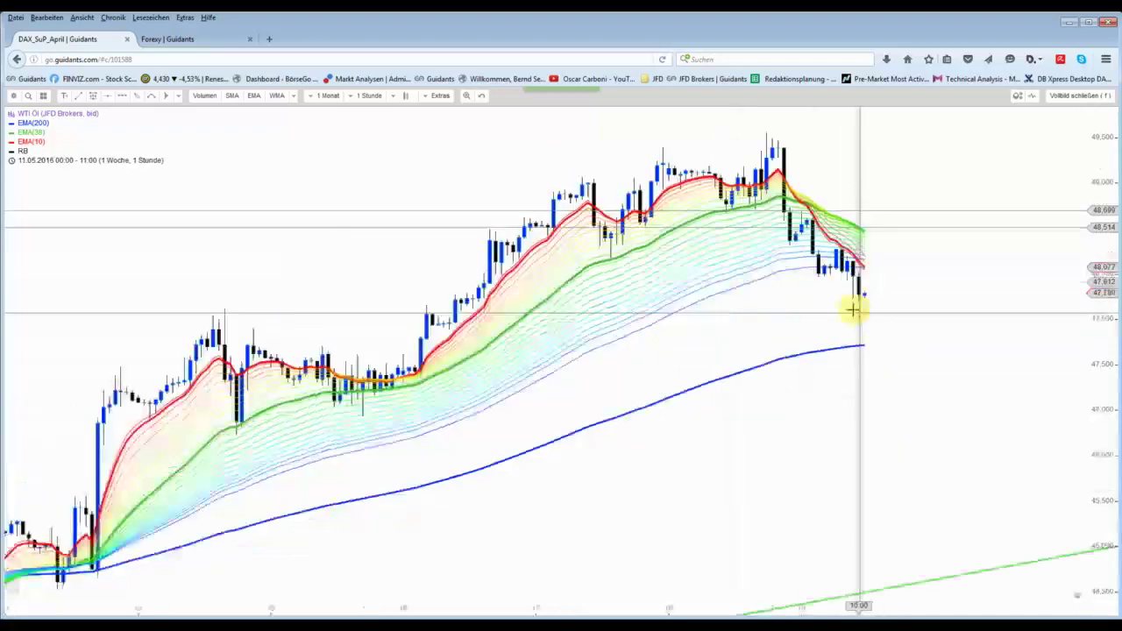
{"action": "left_click", "coordinate": [1077, 103]}
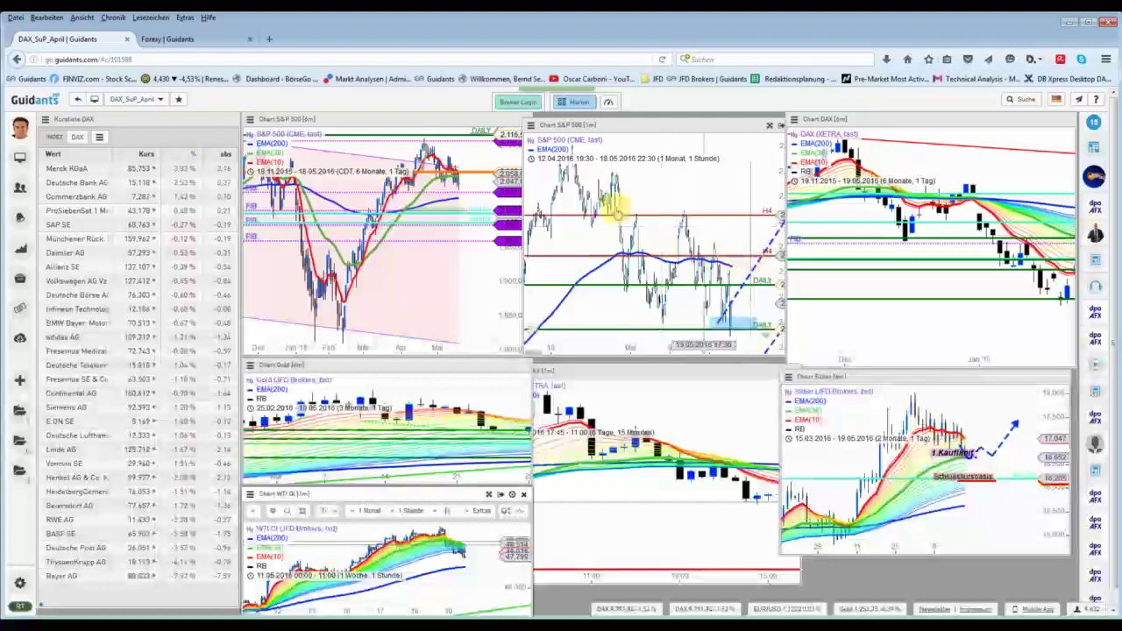
{"action": "left_click", "coordinate": [640, 123]}
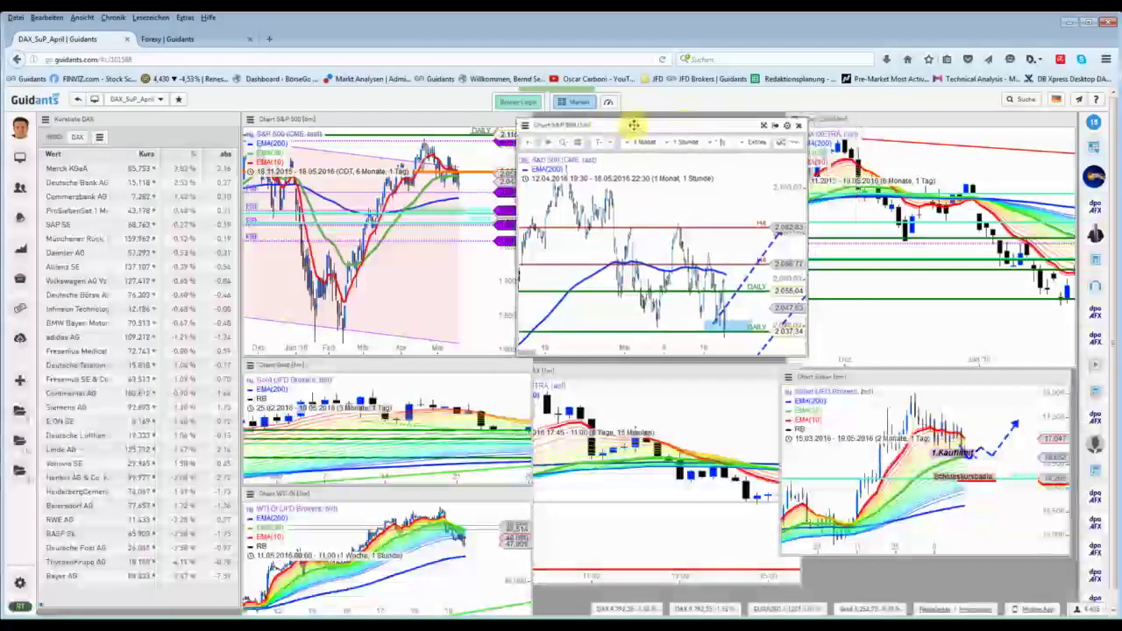